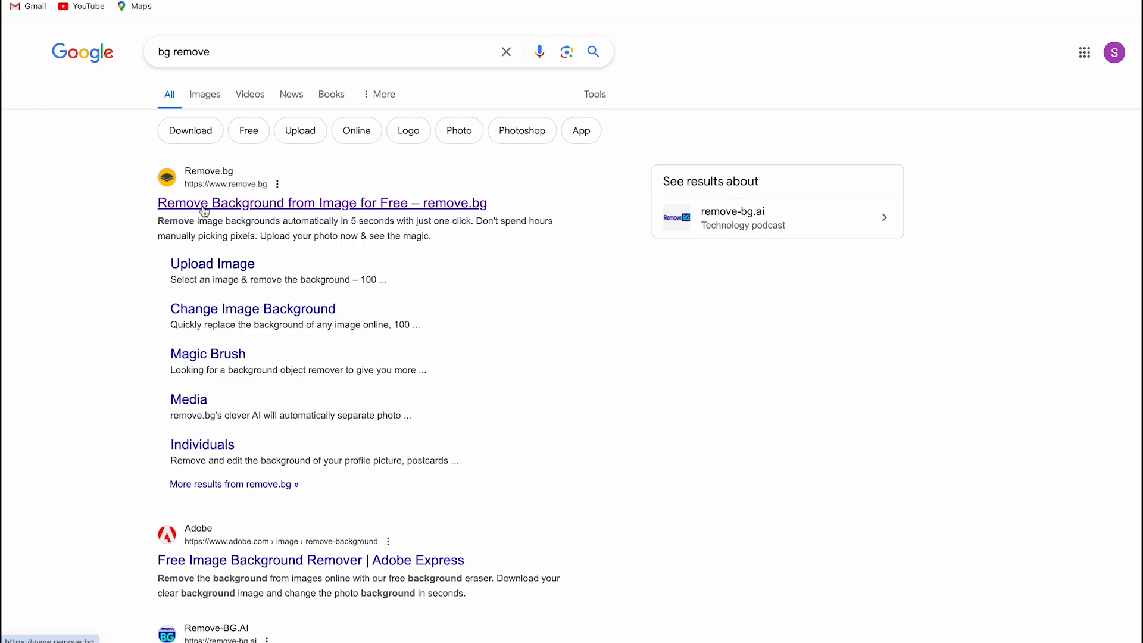
- Open the remove.bg website from the search results
left_click(204, 205)
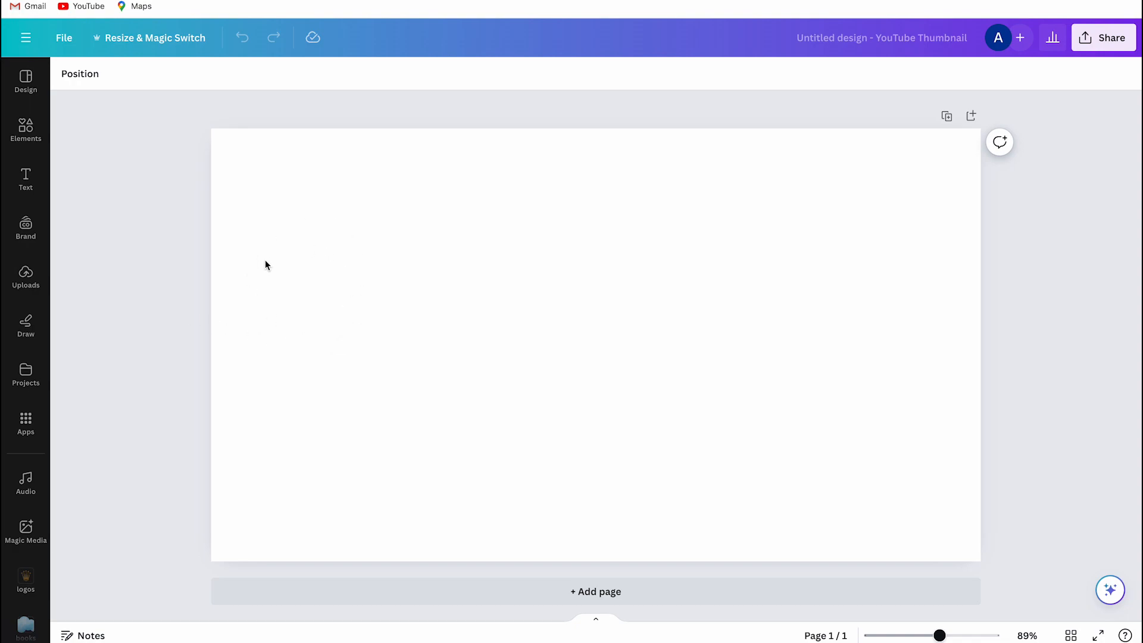
- Add the uploaded photo of the woman in white sunglasses to the page and enlarge it to nearly the full page height
left_click(28, 280)
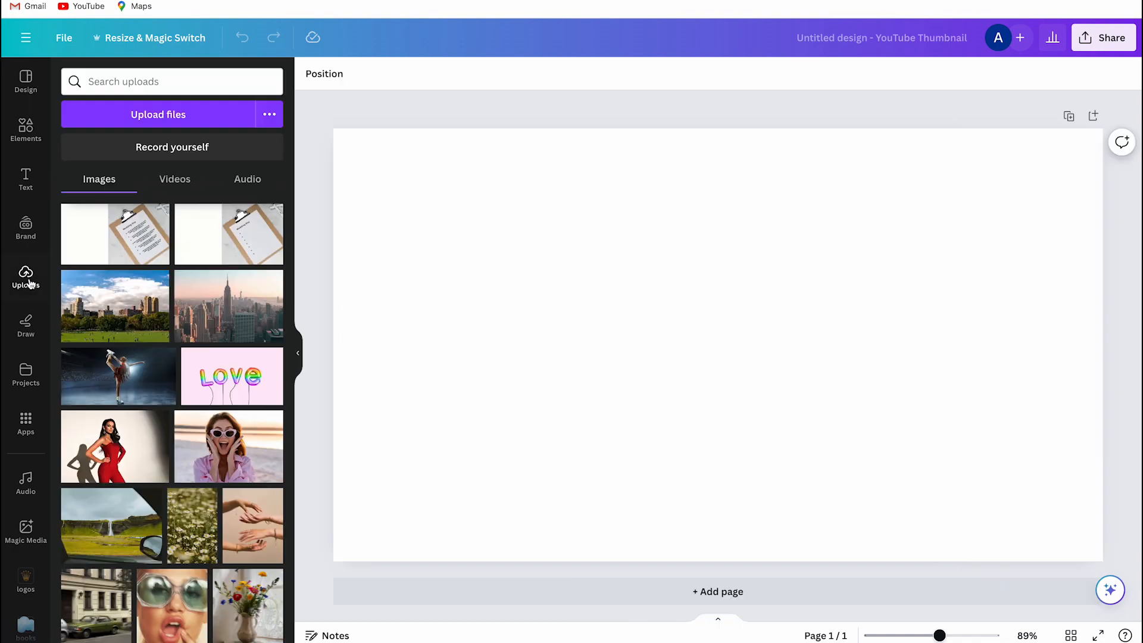
left_click(224, 443)
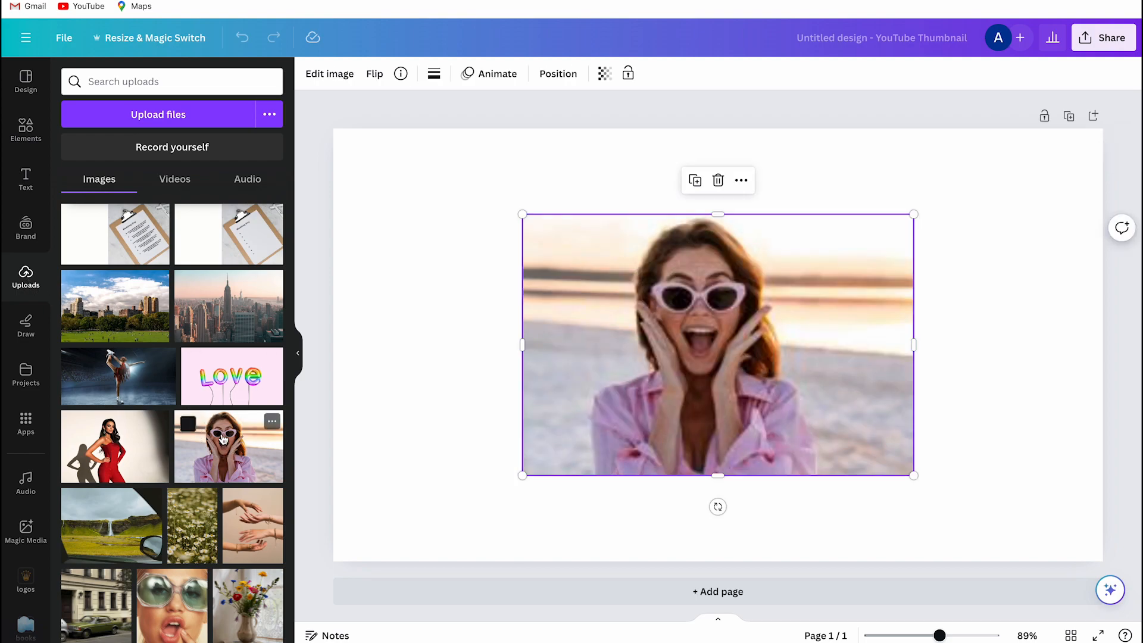
left_click(300, 351)
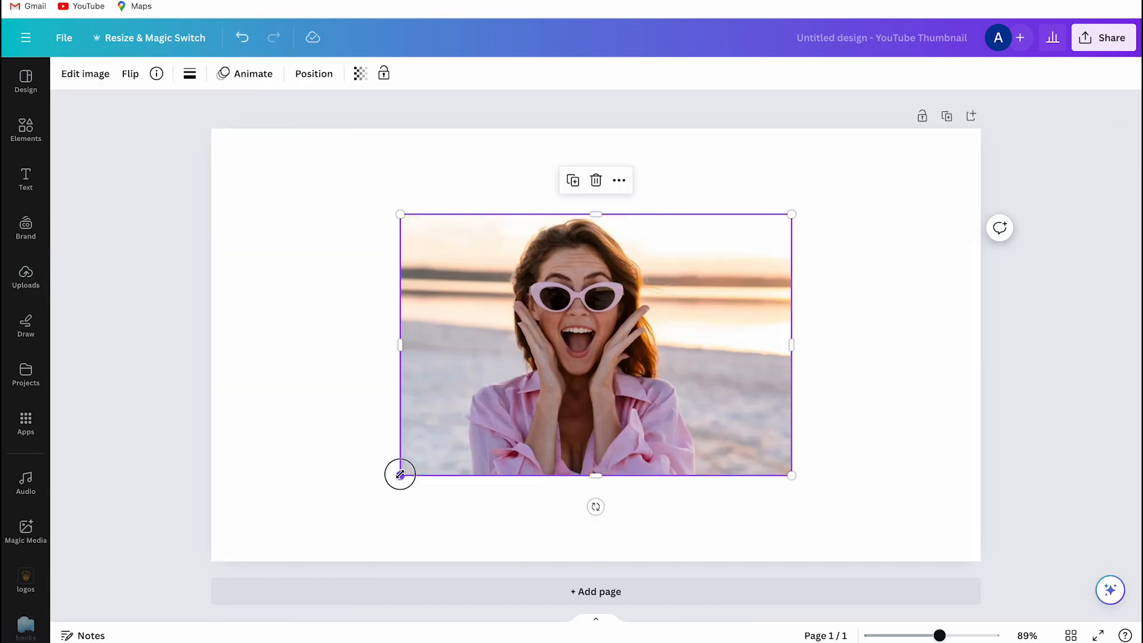
left_click_drag(400, 475, 314, 532)
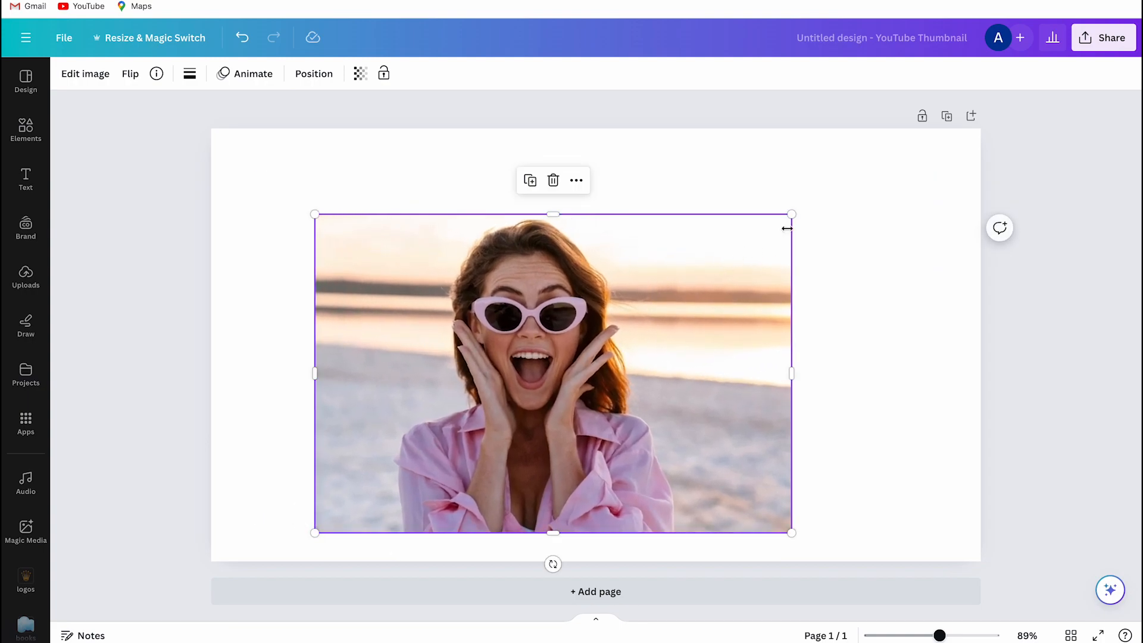
left_click_drag(794, 215, 894, 150)
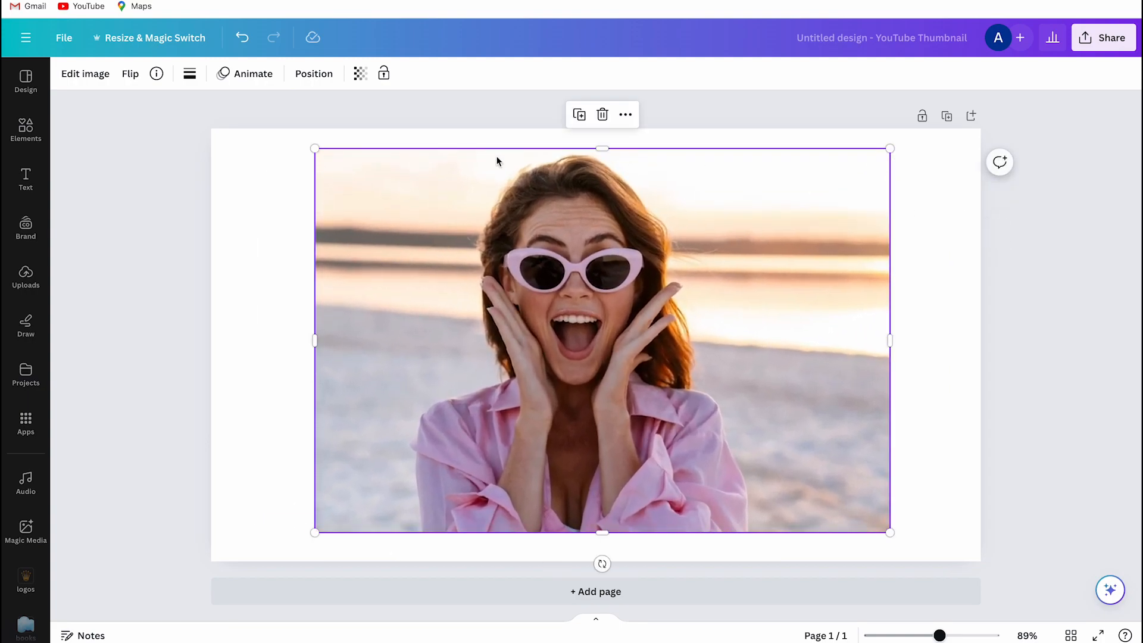
- Remove the photo's background with BG Remover and apply an Outline shadow to the woman
left_click(81, 74)
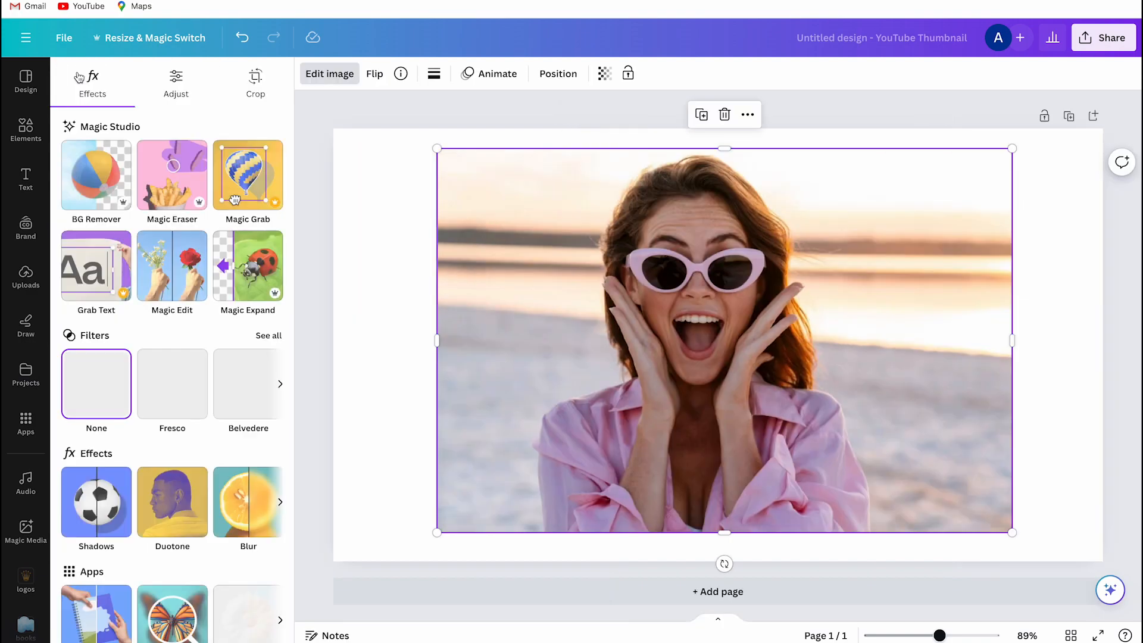
left_click(108, 150)
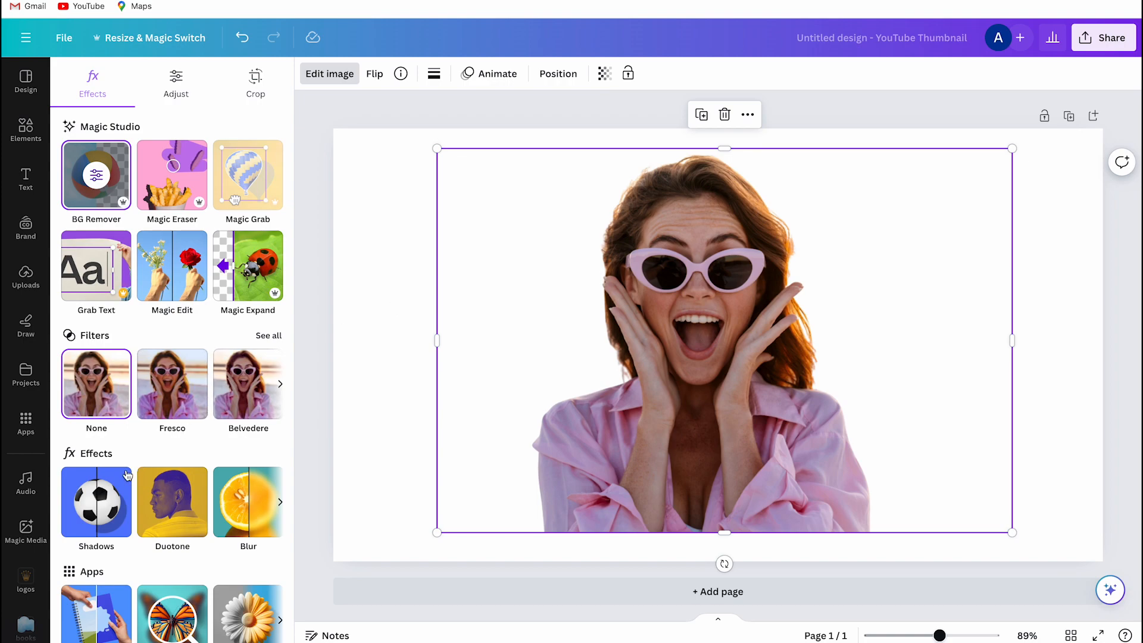
left_click(100, 505)
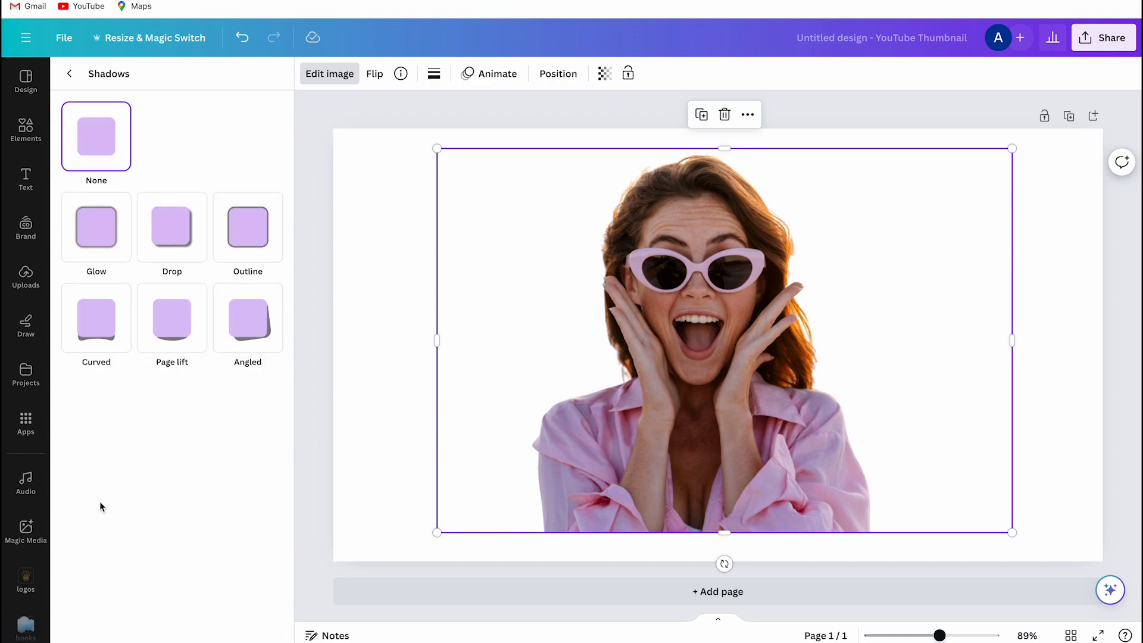
left_click(251, 242)
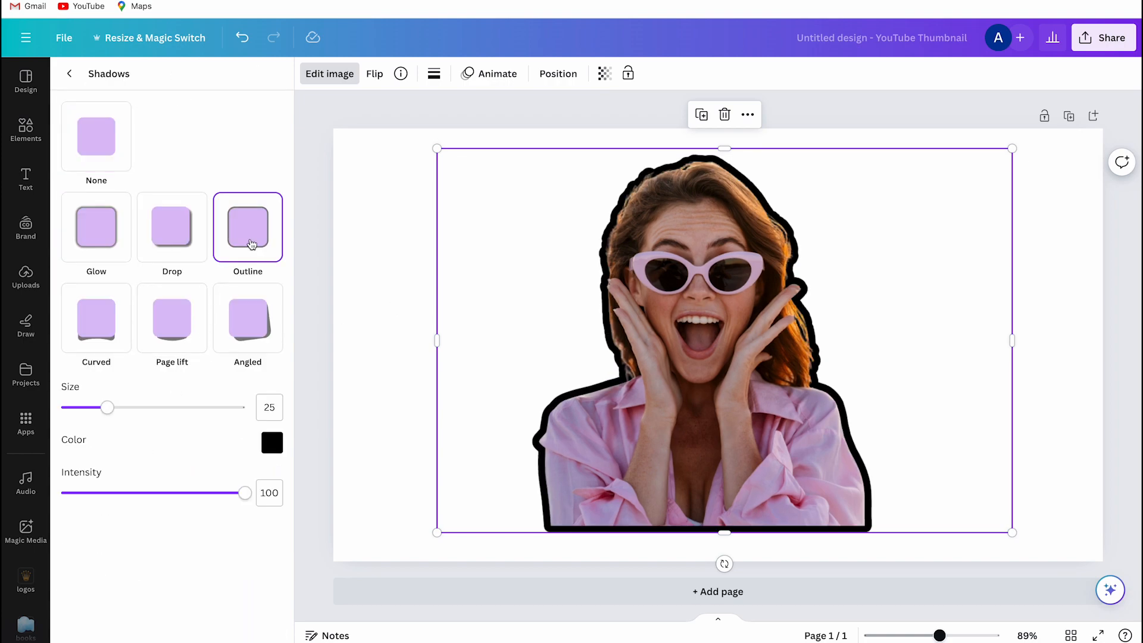
- Set the outline's size to 13 and its colour to white, leaving the cutout deselected
left_click(272, 443)
left_click_drag(278, 539, 276, 510)
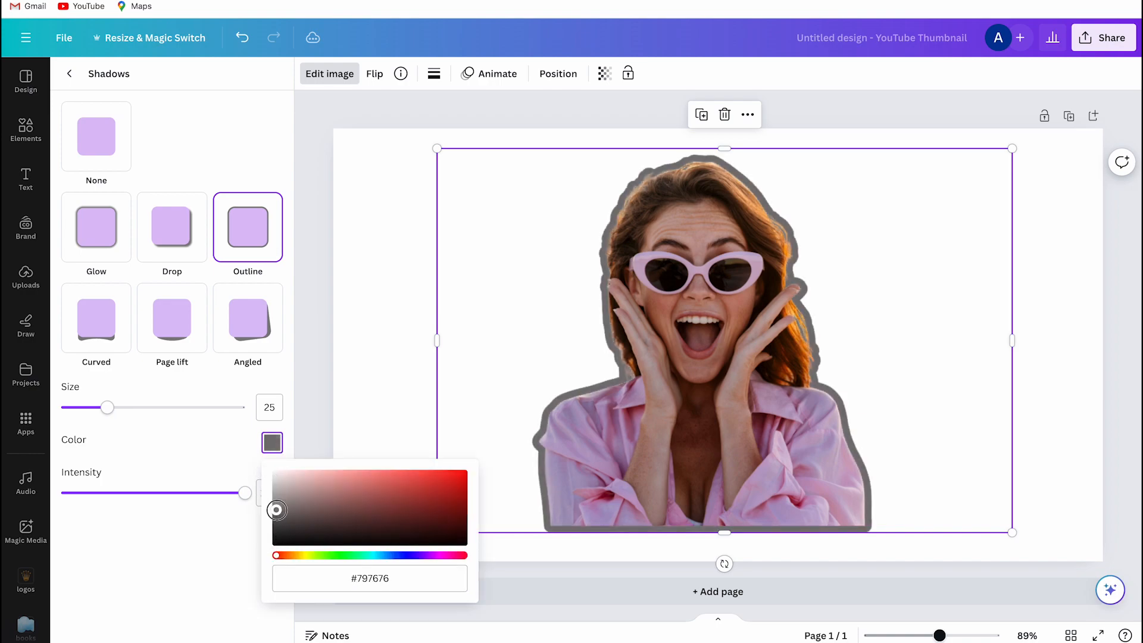
left_click_drag(107, 408, 85, 410)
left_click(272, 443)
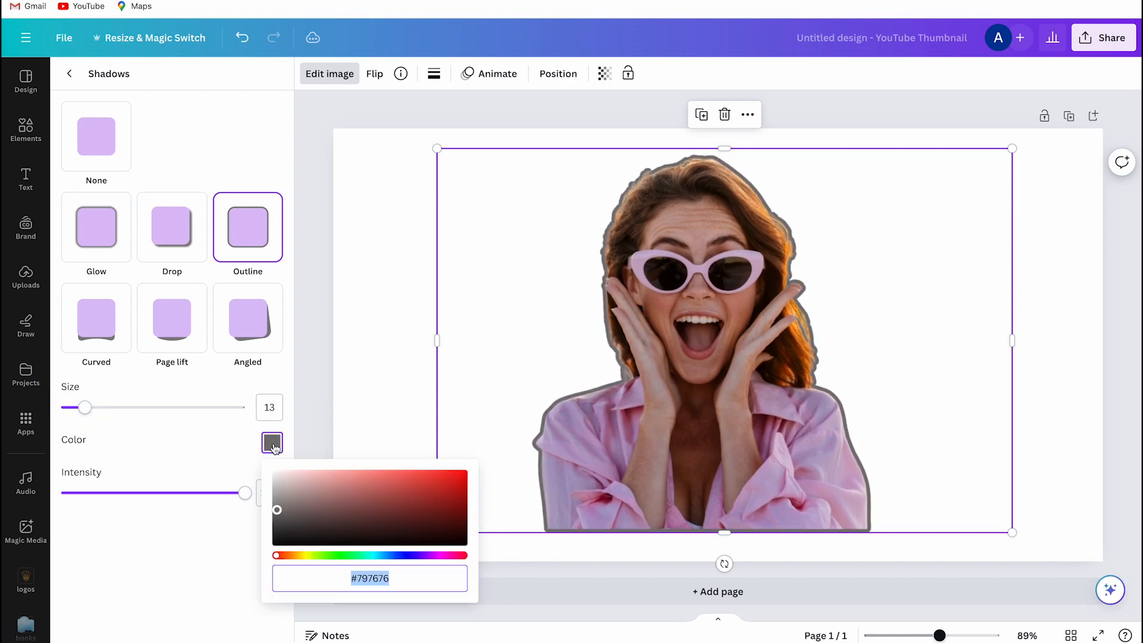
left_click_drag(276, 508, 252, 462)
left_click(310, 364)
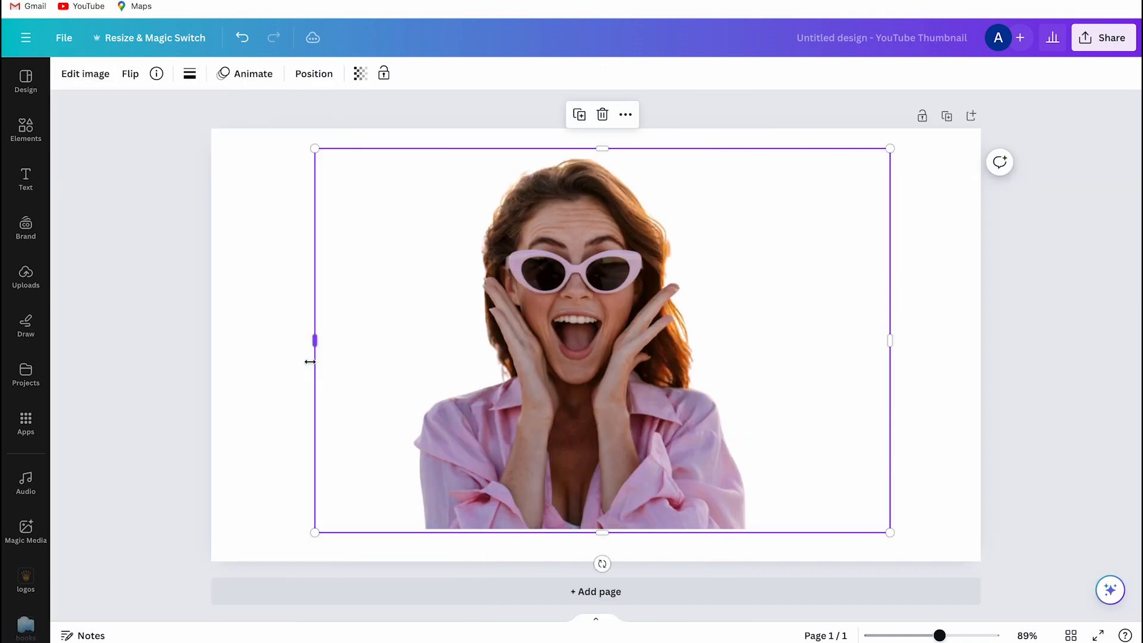
left_click(253, 373)
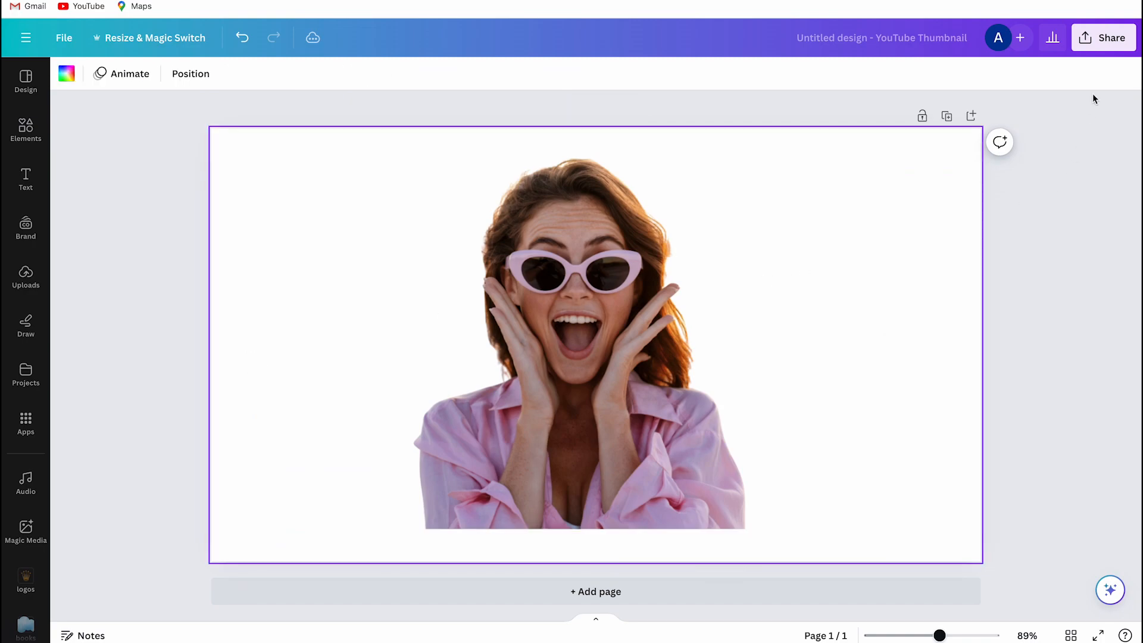
- Download the design as a PNG with a transparent background
left_click(1113, 38)
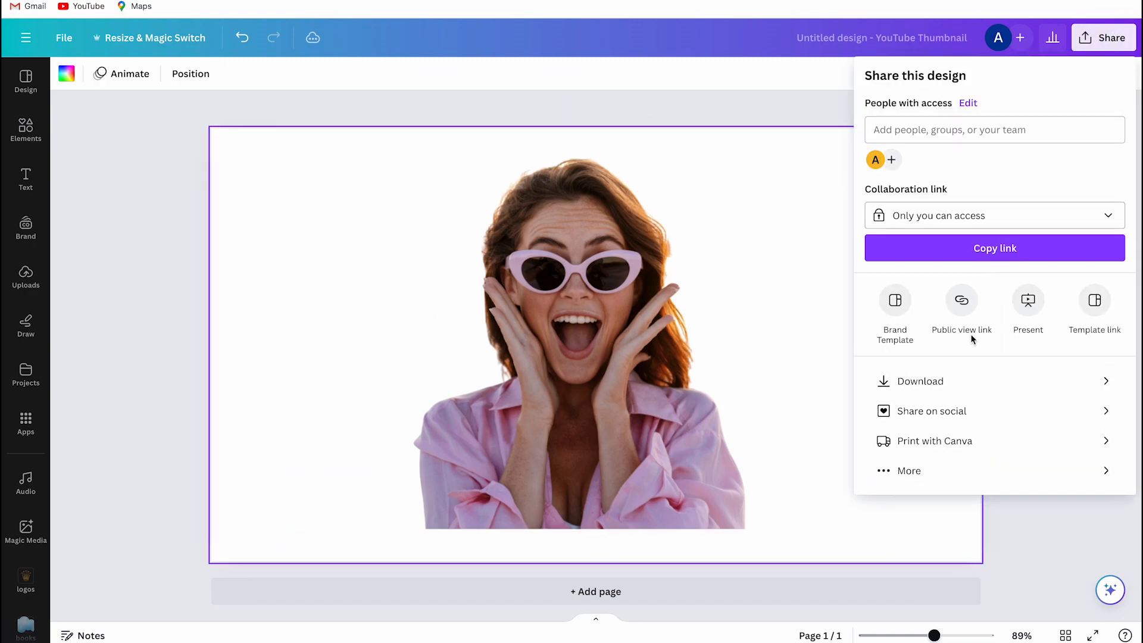
left_click(956, 380)
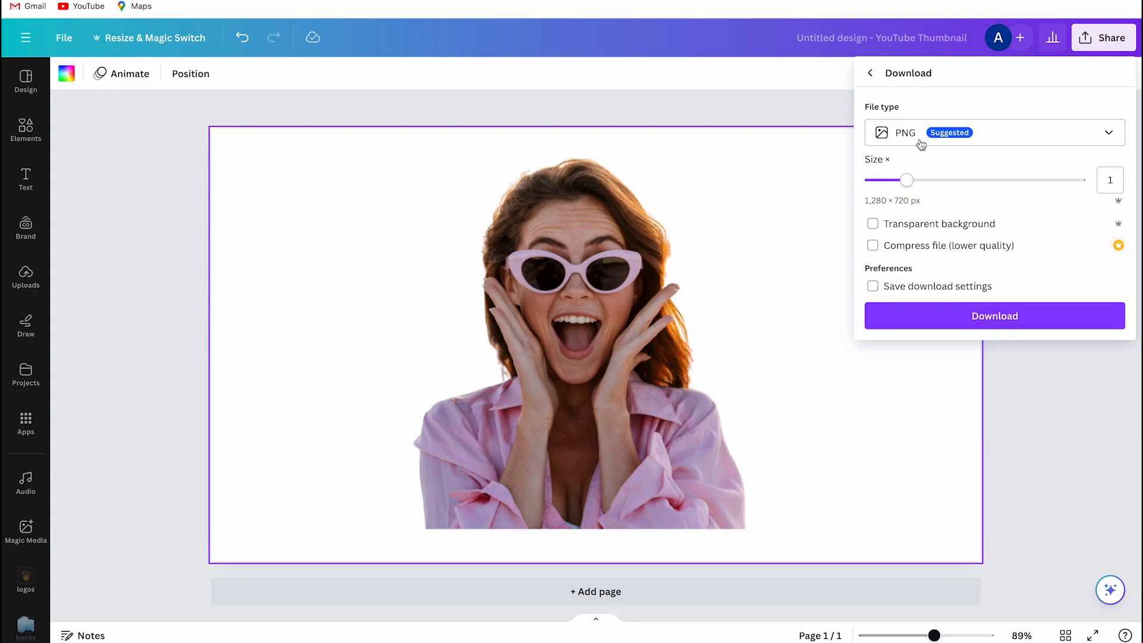
left_click(873, 224)
left_click(924, 317)
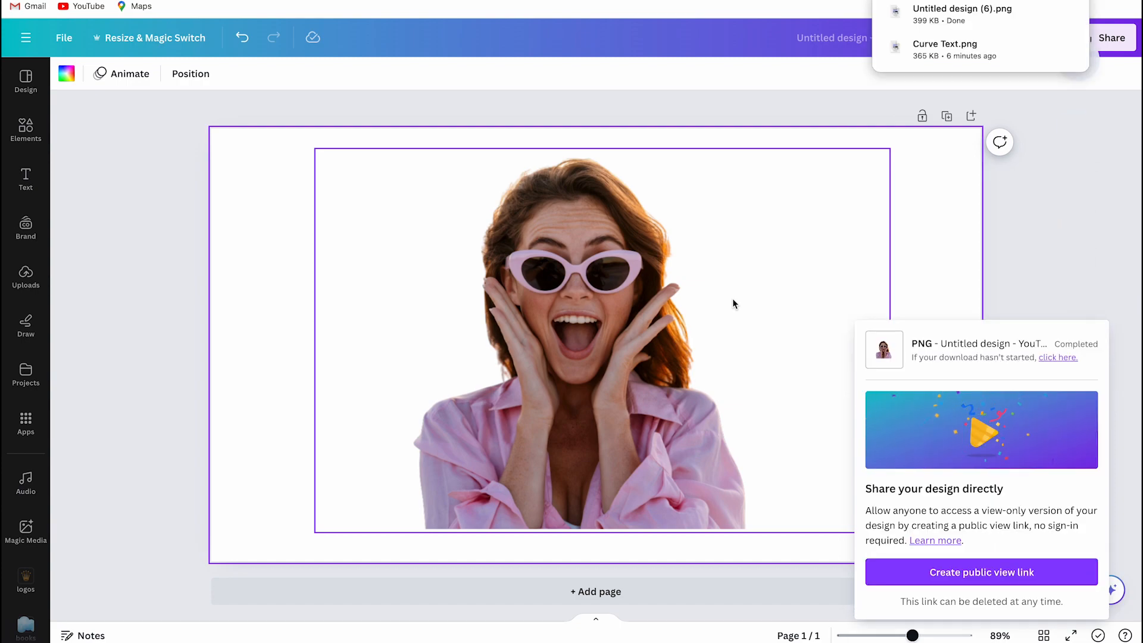
- Delete the cutout from the page and fill the page background with the blue-to-pink gradient
left_click(569, 289)
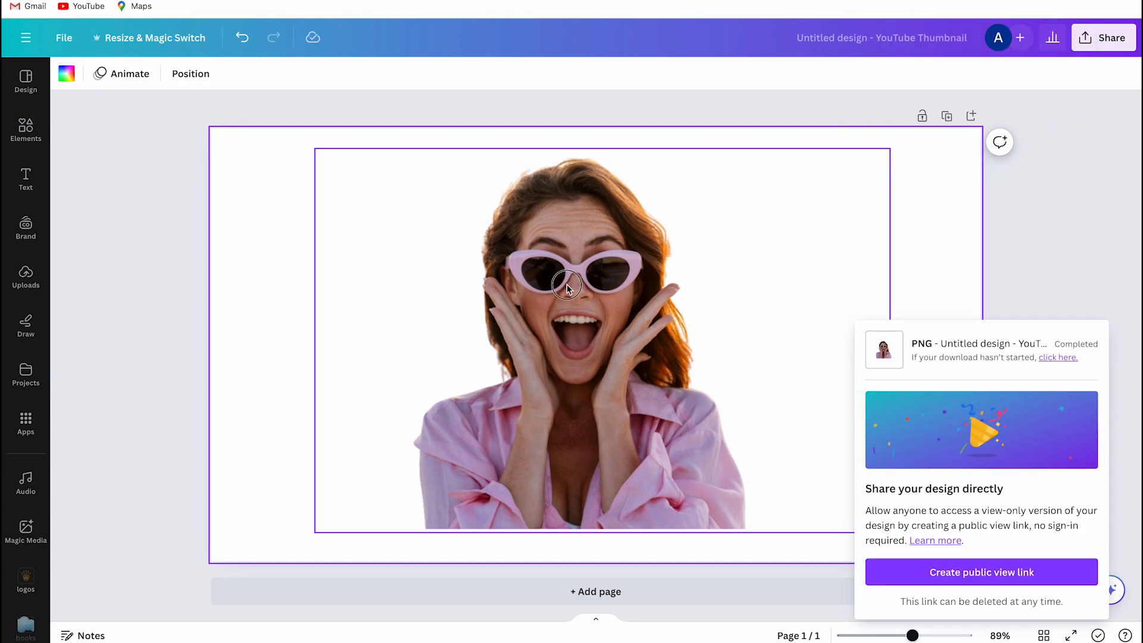
key("Delete")
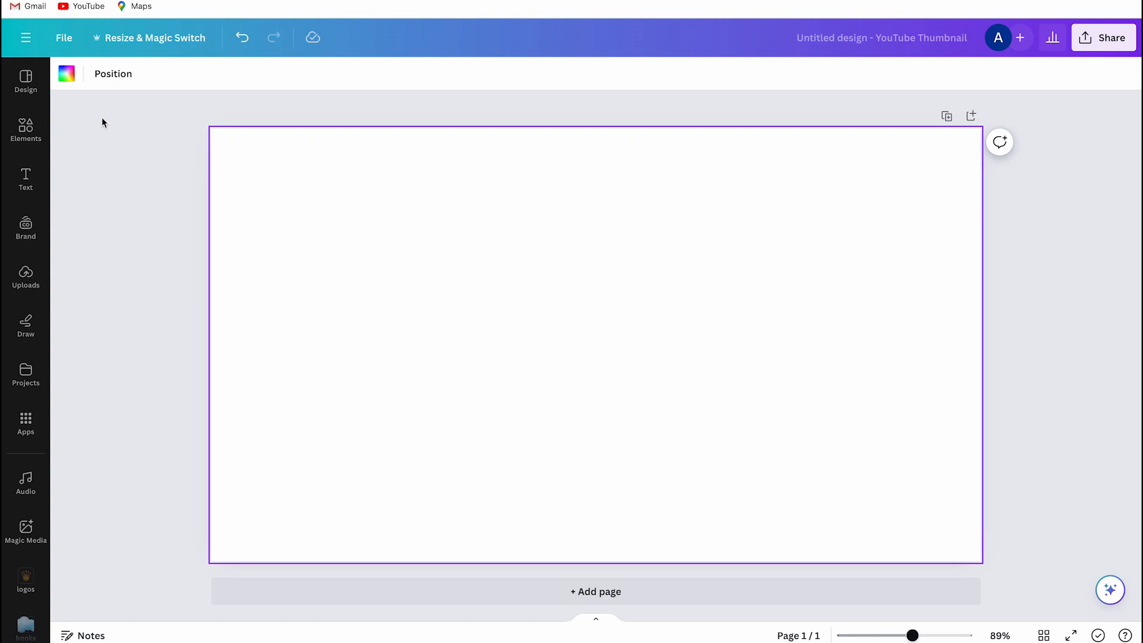
left_click(67, 74)
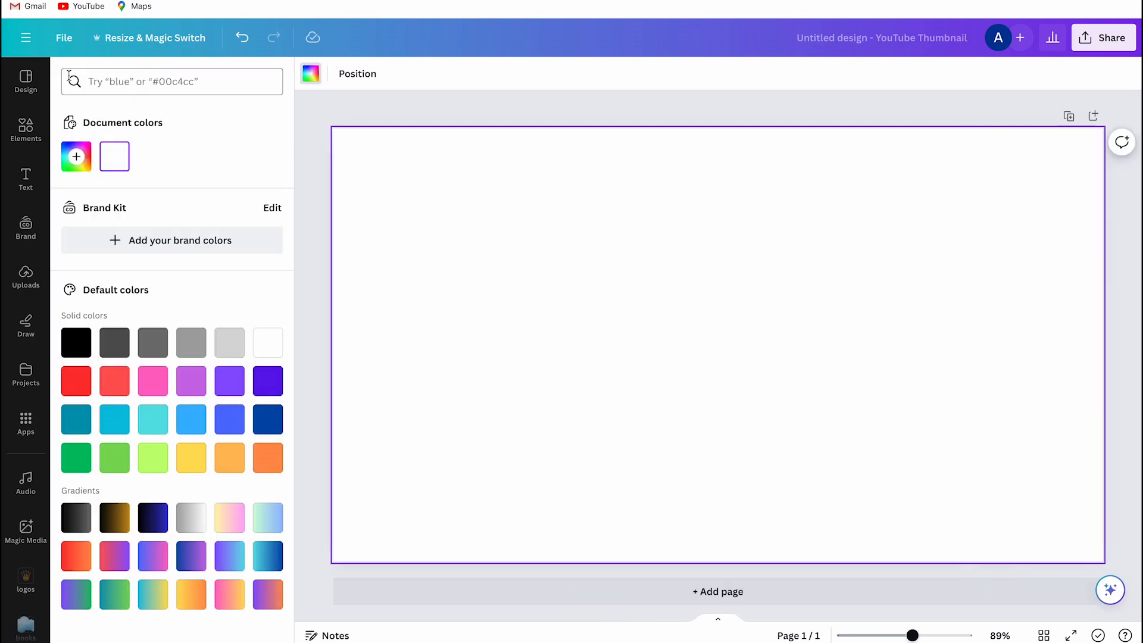
left_click(156, 561)
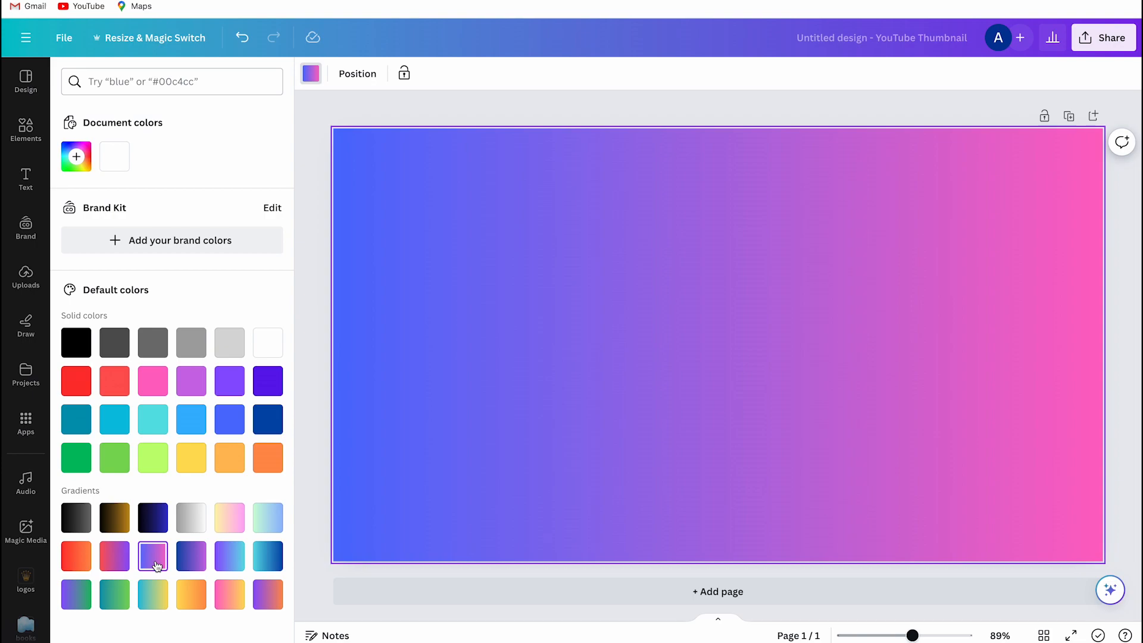
- Put pink before blue in the background gradient and switch it to the radial style with pink at the centre
left_click(84, 169)
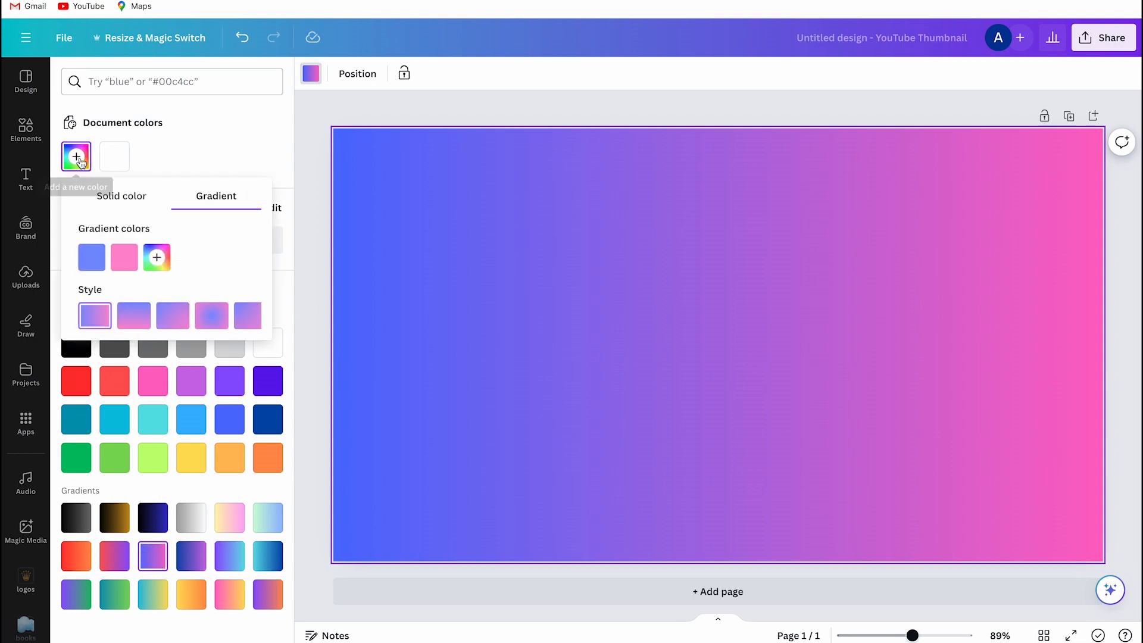
left_click_drag(117, 255, 76, 253)
left_click(200, 318)
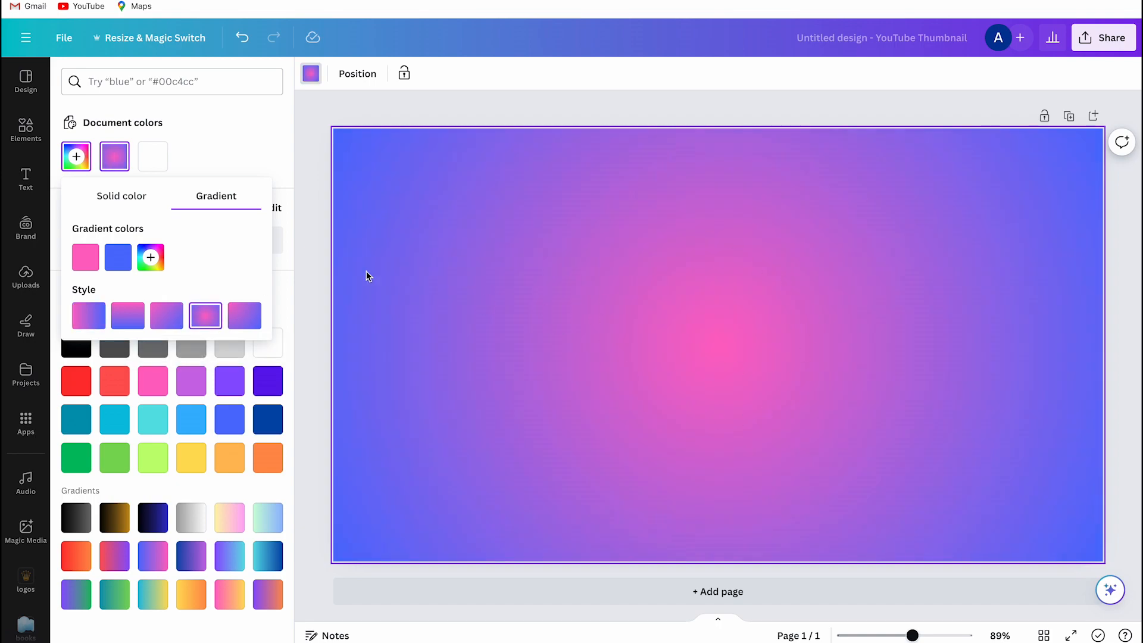
- Change the gradient's centre colour to a lighter pink and its outer colour to pale peach #FADDAB
left_click(86, 259)
left_click_drag(198, 294, 149, 287)
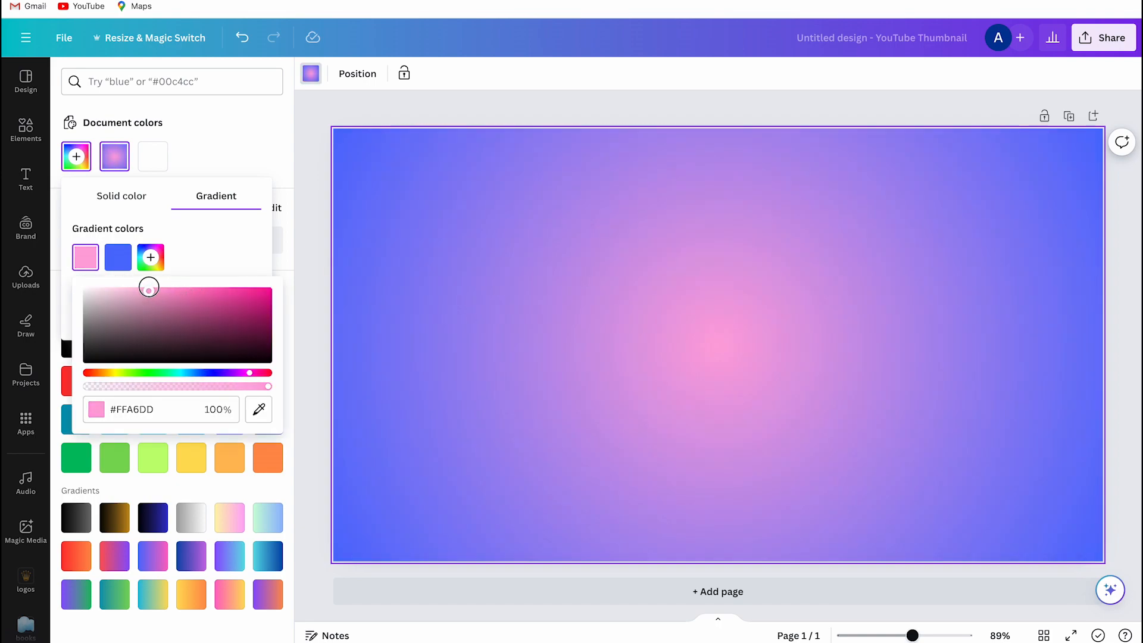
left_click(118, 258)
left_click(209, 372)
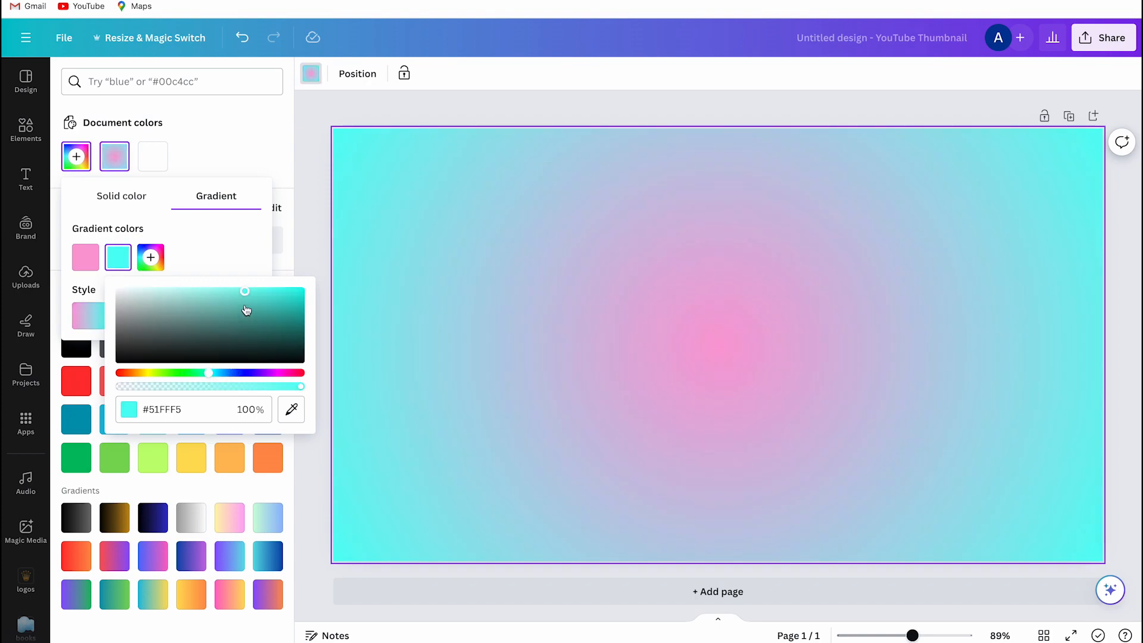
left_click_drag(246, 310, 168, 293)
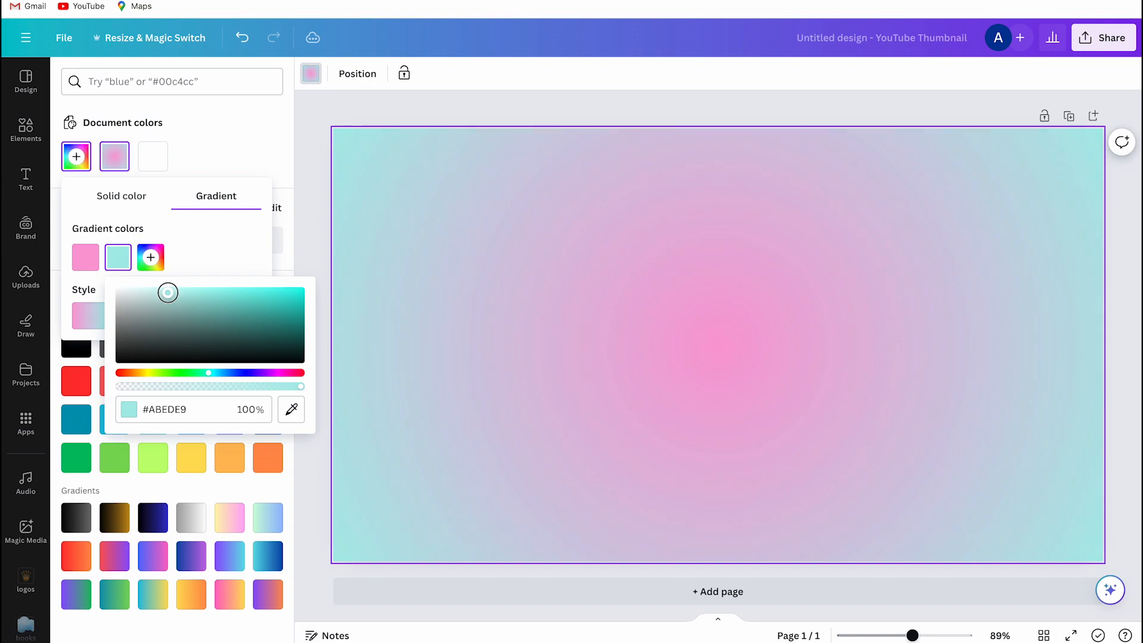
left_click(139, 373)
left_click(168, 294)
left_click_drag(167, 295, 176, 292)
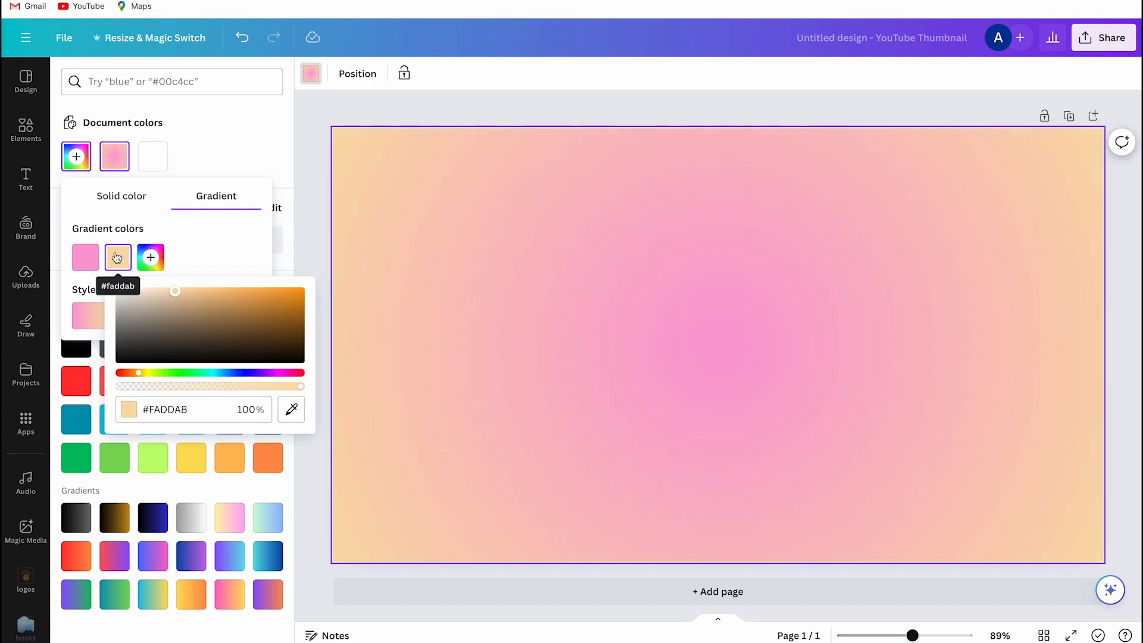
- Add the transparent, white-outlined cutout from the uploads to the gradient page and enlarge it to cover the whole page
left_click(26, 275)
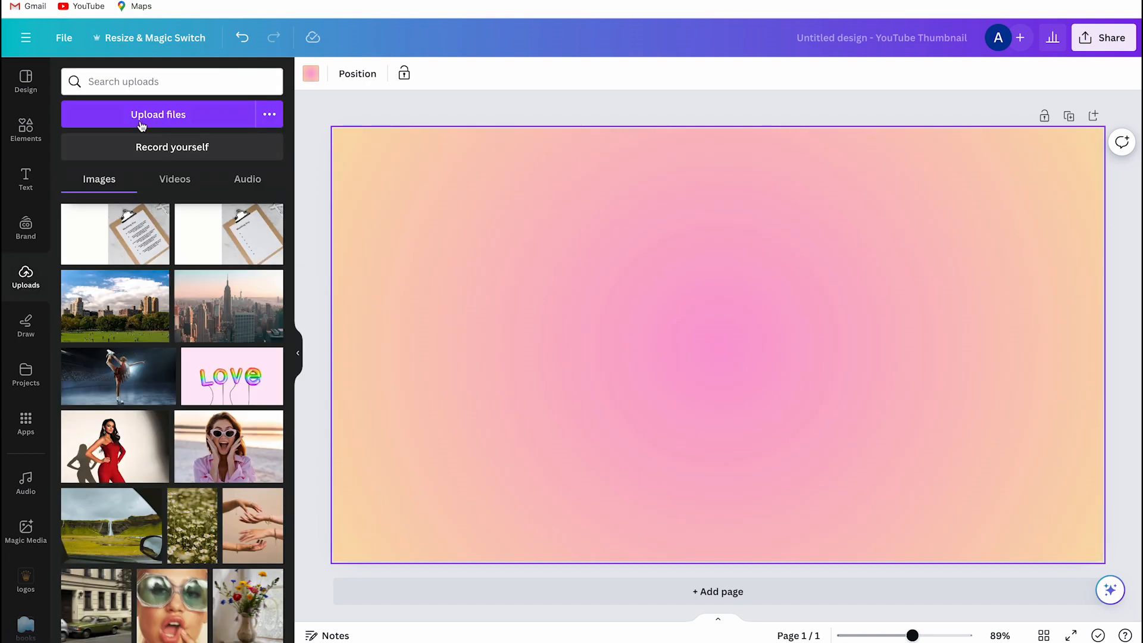
left_click(116, 239)
left_click(298, 353)
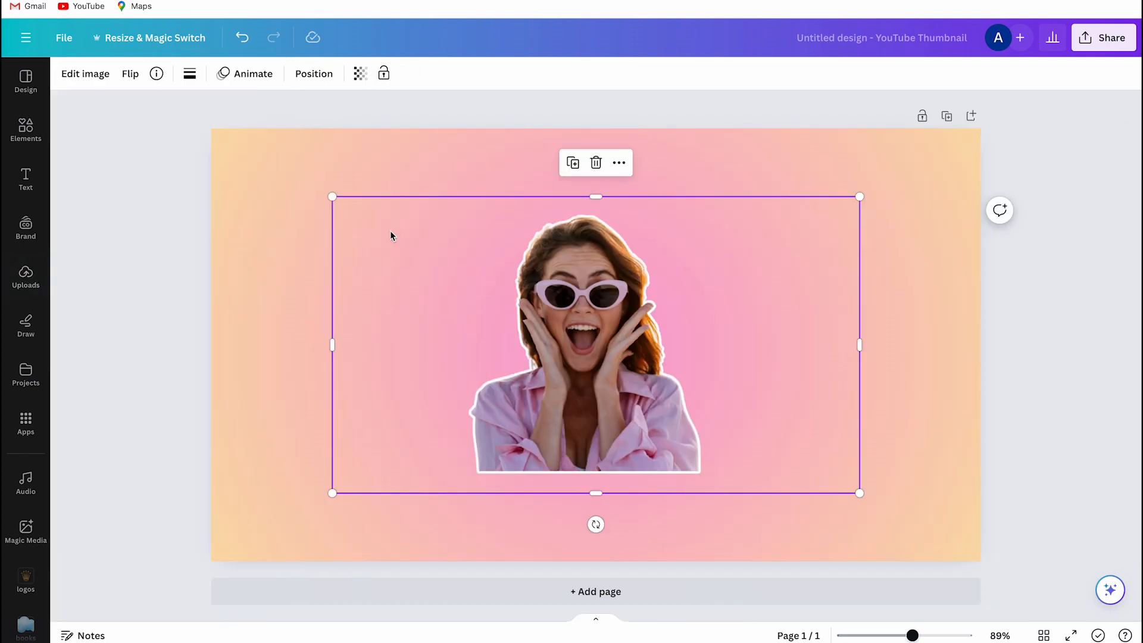
left_click_drag(334, 494, 162, 608)
left_click_drag(860, 197, 930, 156)
left_click_drag(507, 319, 554, 301)
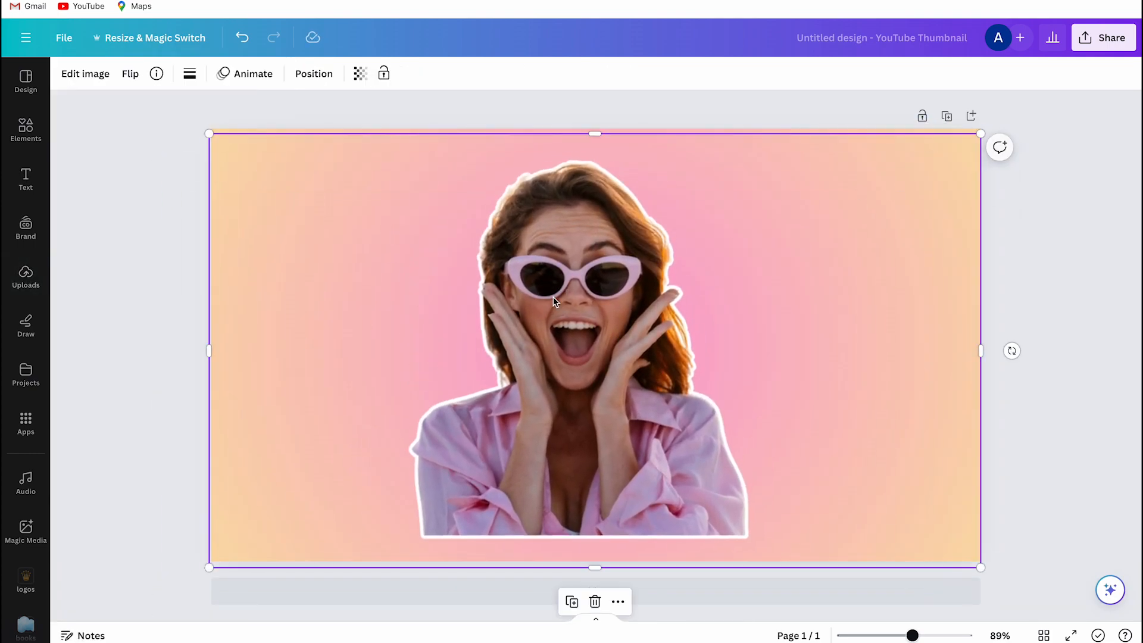
- Apply a Glow shadow to the cutout with colour #FFFFFF, size 38 and intensity 63
left_click(85, 74)
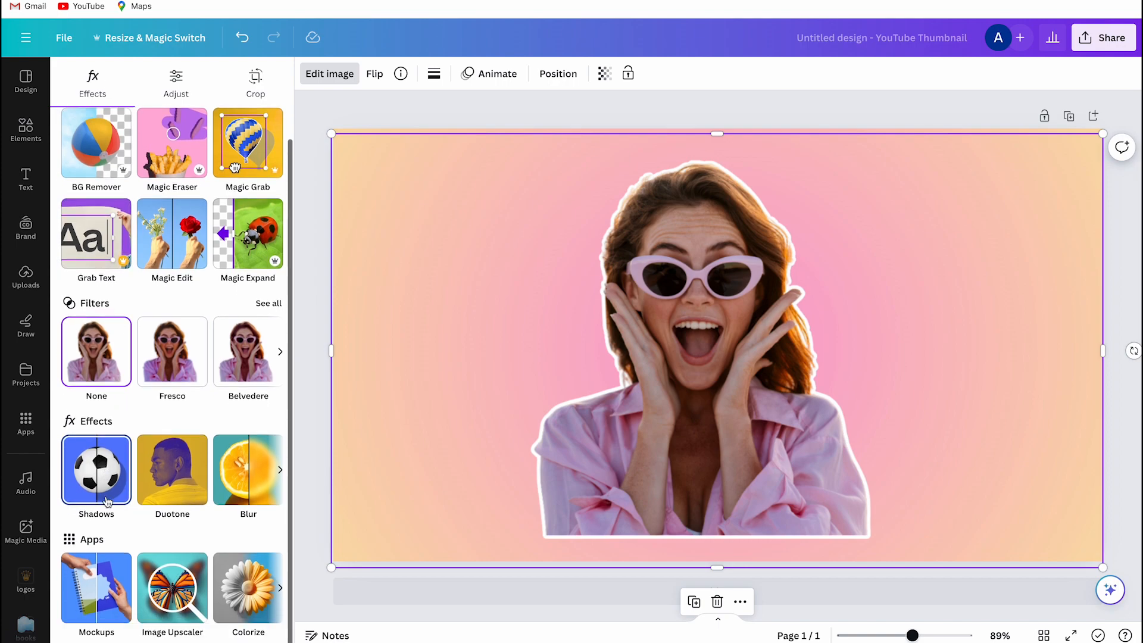
left_click(107, 492)
left_click(107, 231)
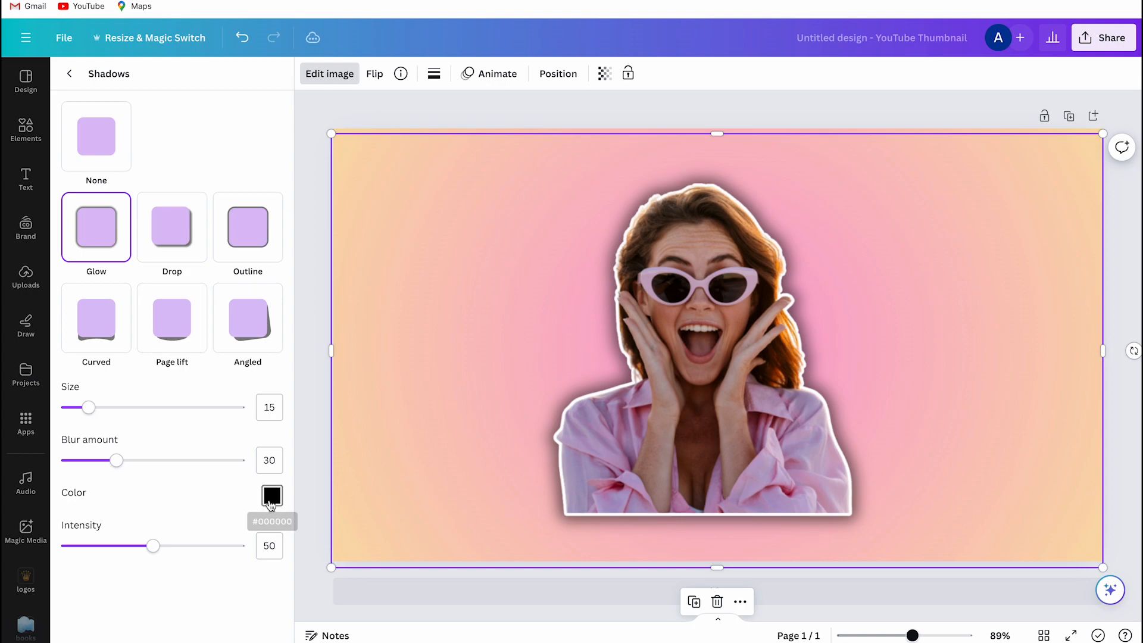
left_click(272, 497)
left_click_drag(280, 407, 266, 339)
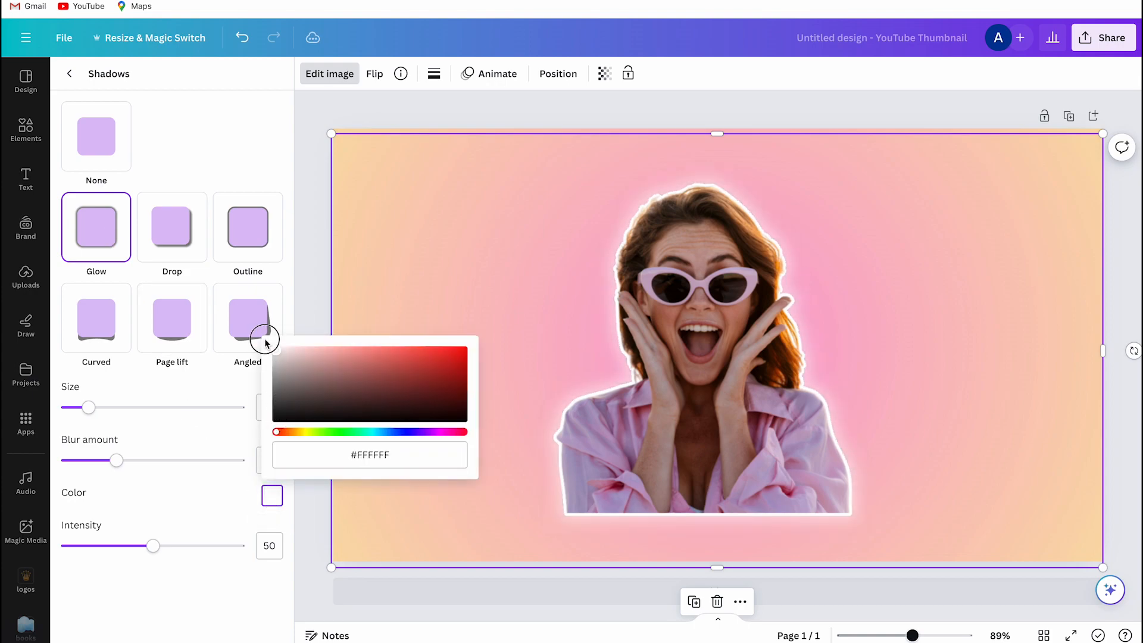
left_click_drag(88, 407, 131, 407)
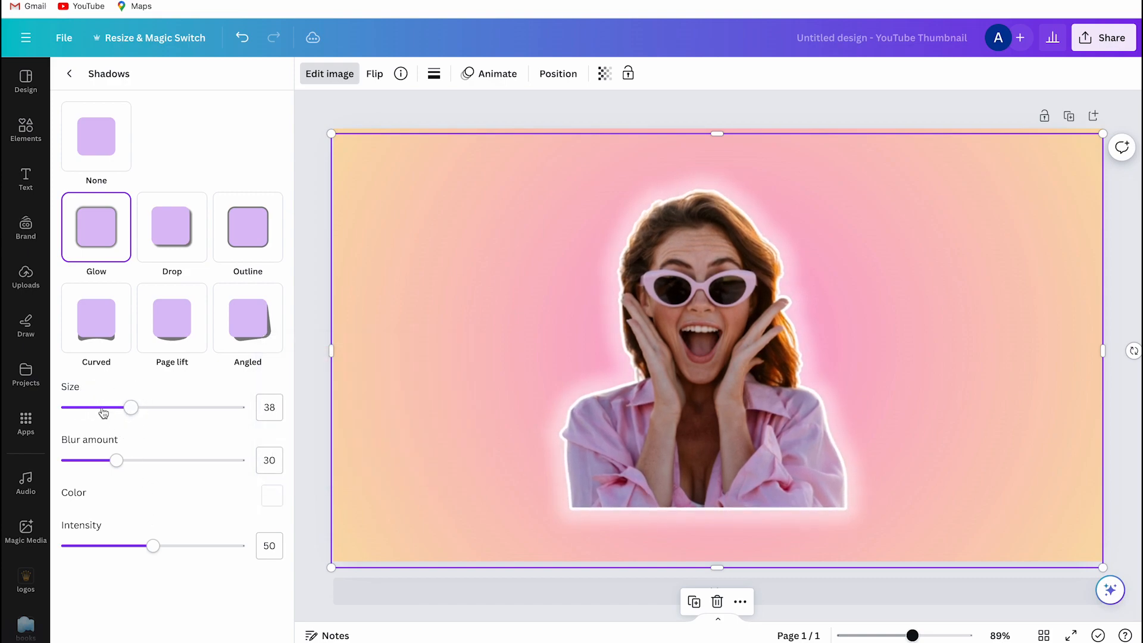
left_click_drag(153, 545, 178, 542)
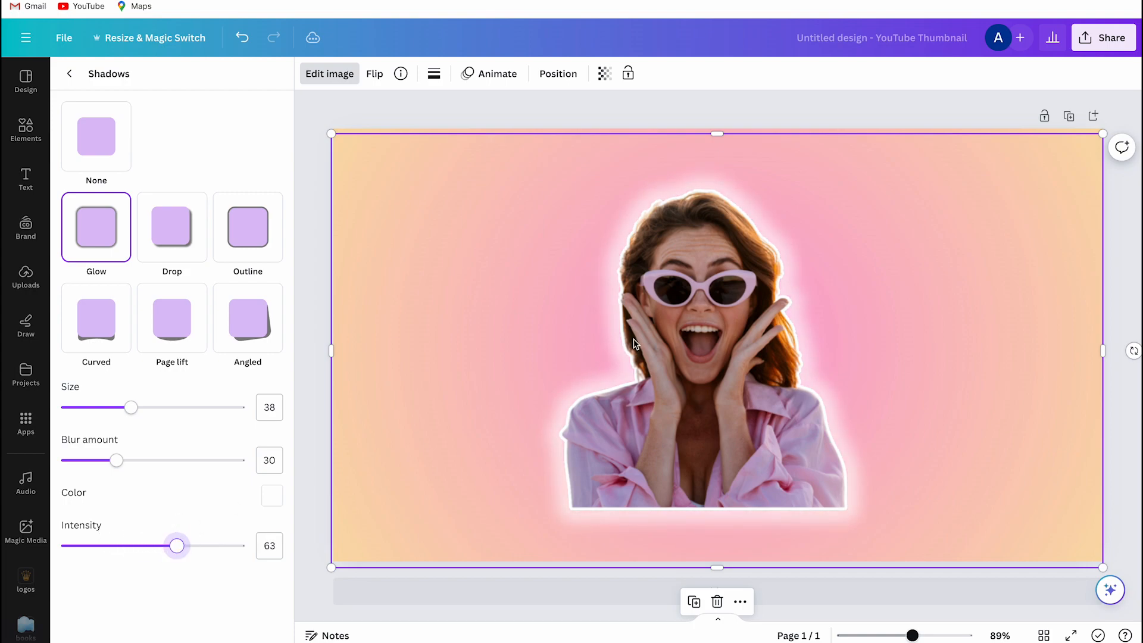
- Lower the cutout to the page's bottom edge and add a subheading text box above the woman's head
left_click_drag(704, 313, 705, 358)
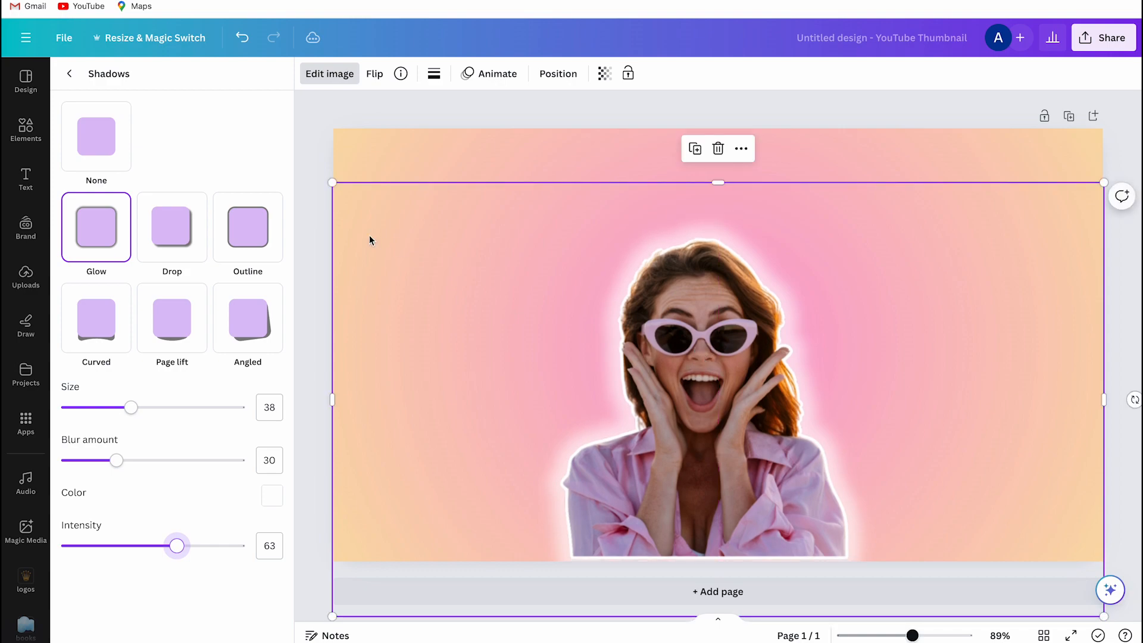
left_click(26, 177)
left_click(112, 290)
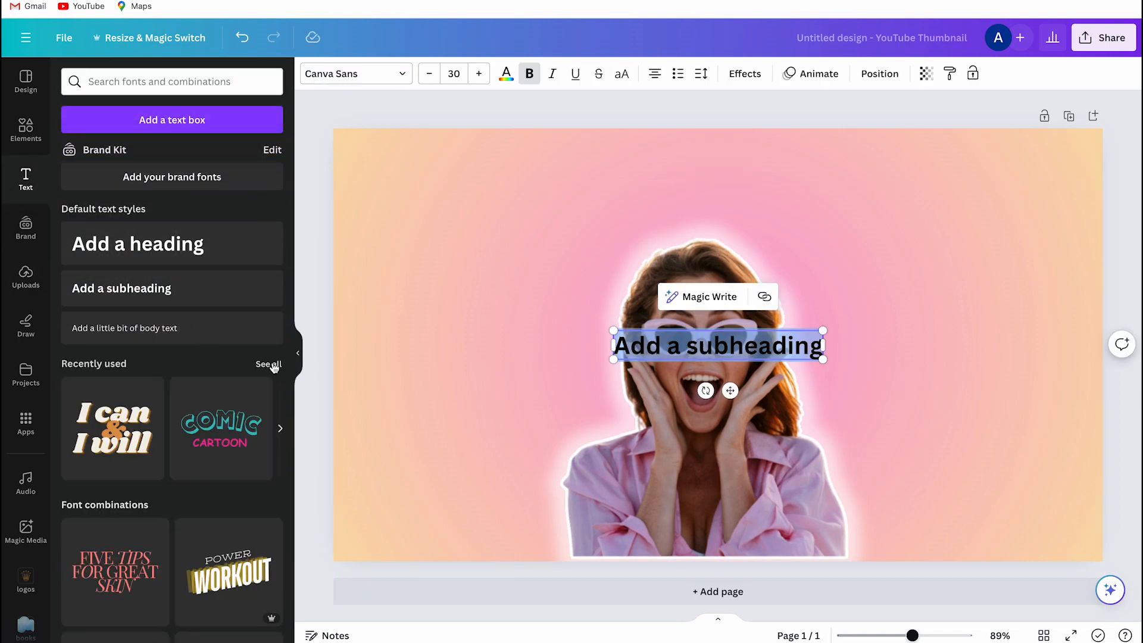
left_click(298, 353)
left_click_drag(610, 387, 608, 246)
- Replace the subheading's text with "clothes haul" and set it in all capitals
left_click(617, 202)
key("ctrl+a")
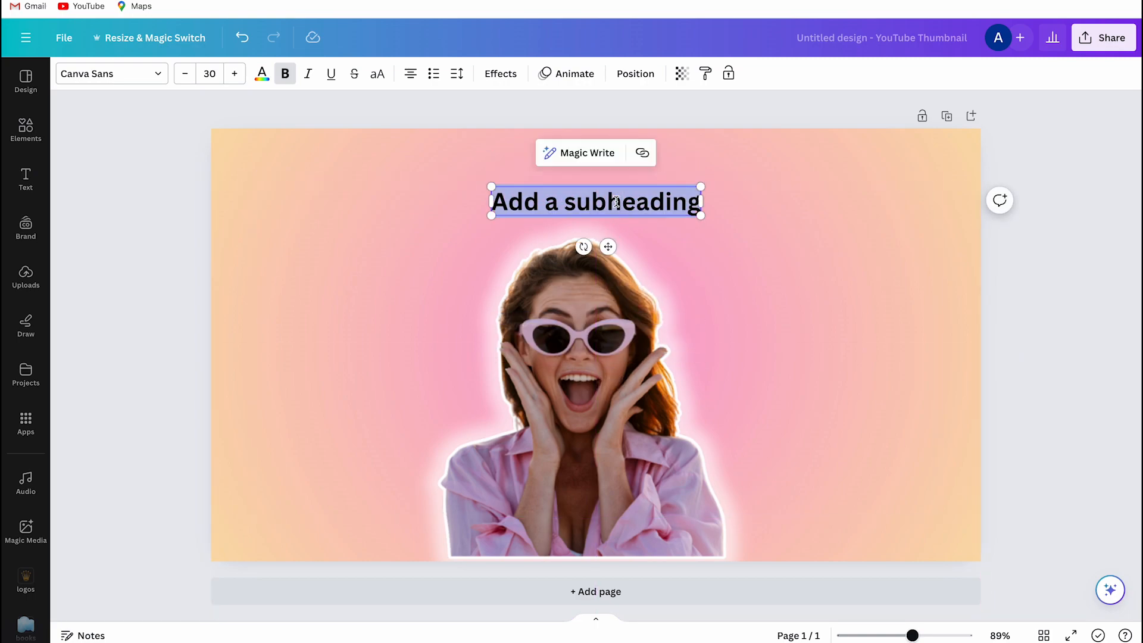
type("clothes")
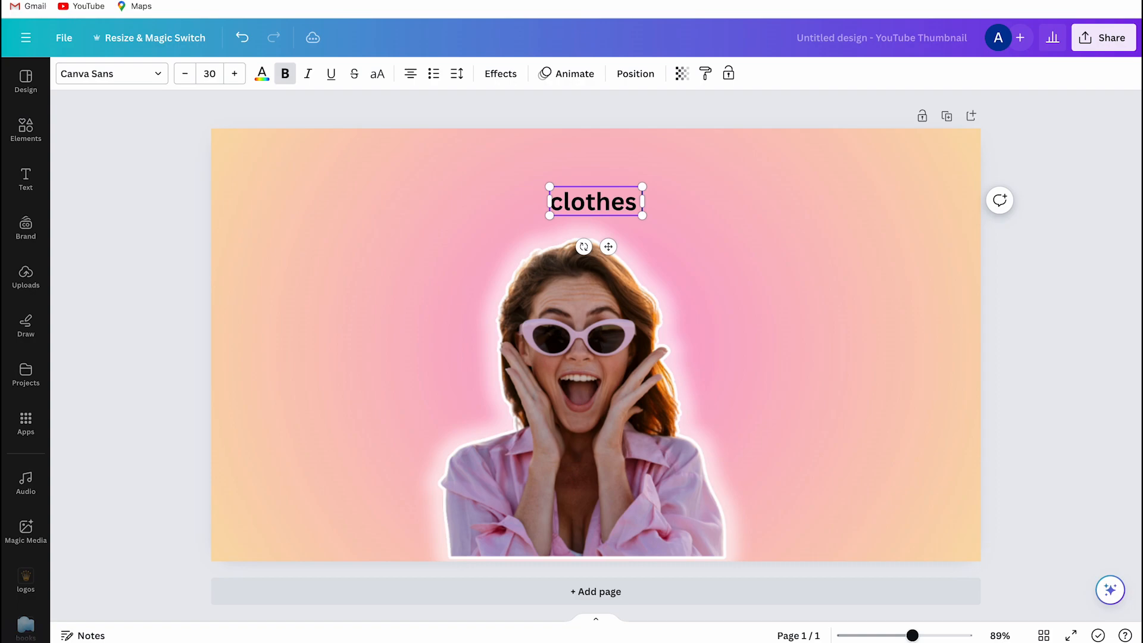
type(" haul")
key("ctrl+a")
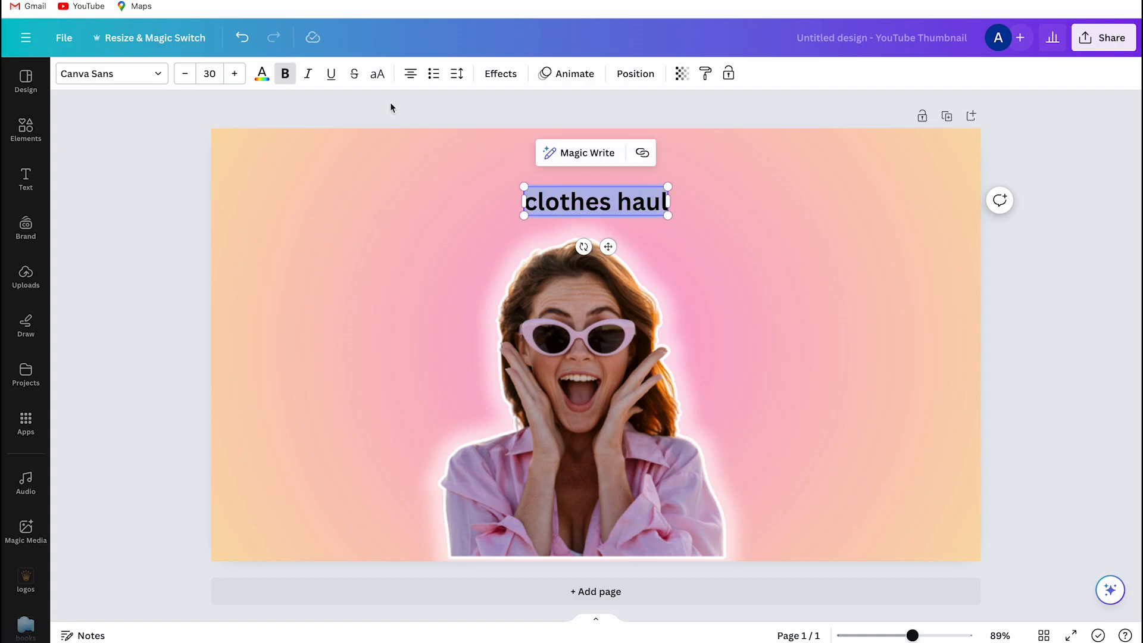
left_click(376, 73)
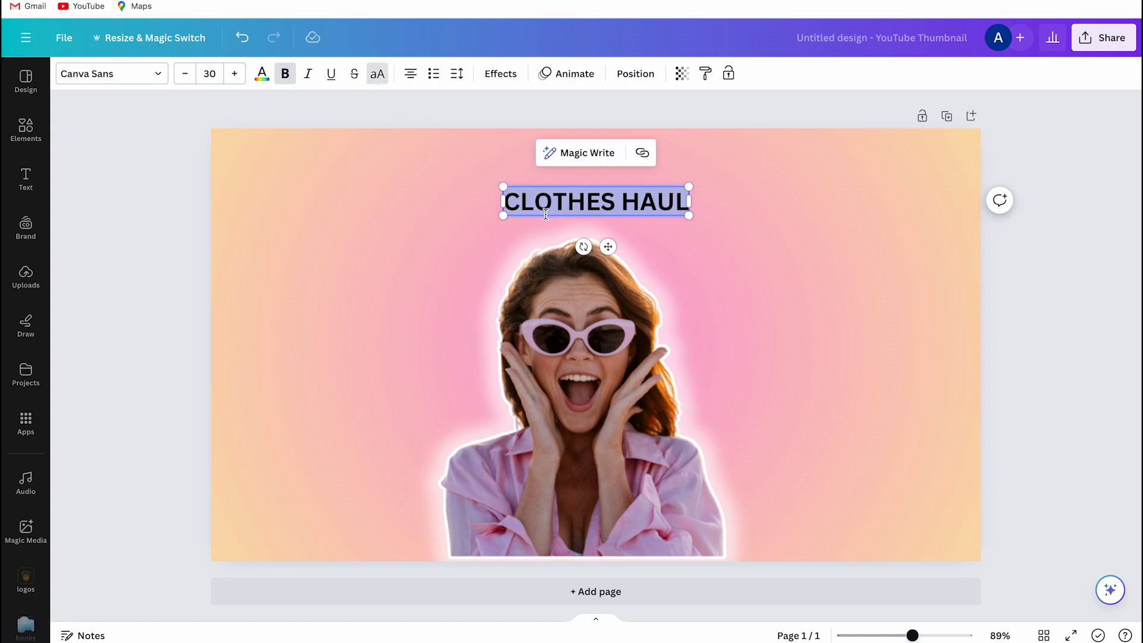
- Apply the Curve shape to the title with a curve value of 17 and set its font size to 60
left_click(501, 76)
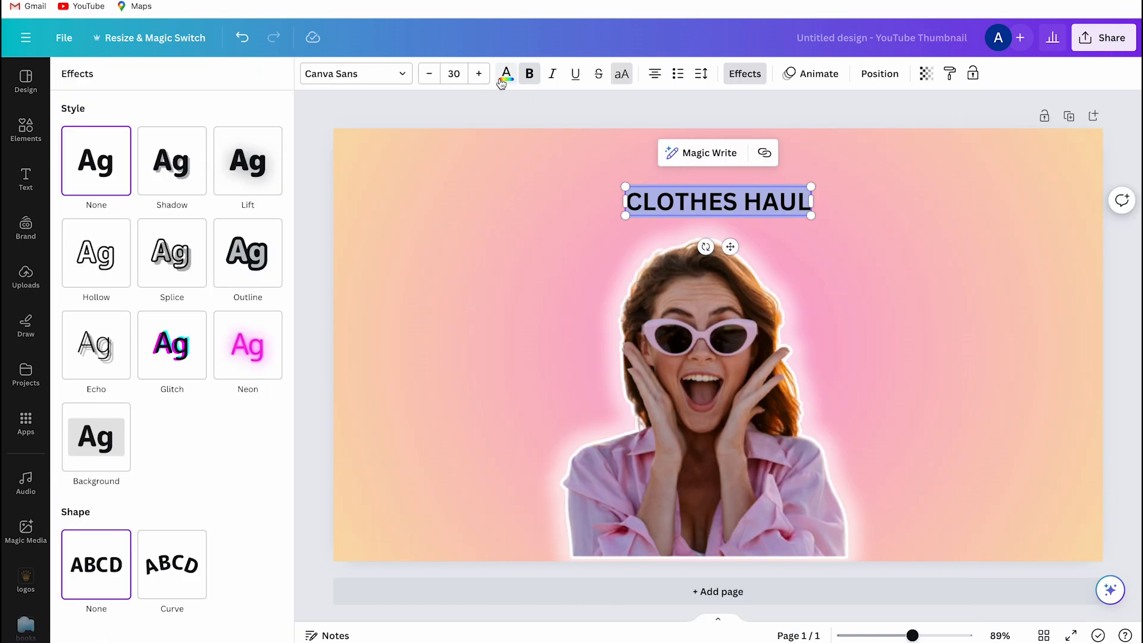
left_click(184, 558)
scroll(212, 524, "down", 1)
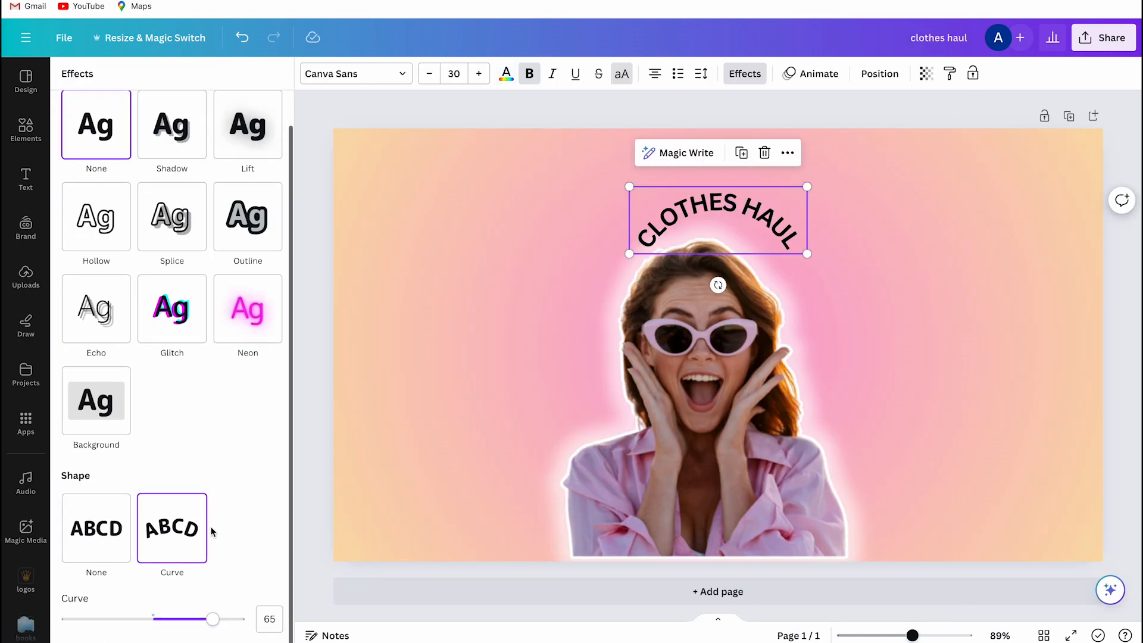
left_click_drag(199, 620, 169, 621)
left_click(459, 75)
type("60")
key("Return")
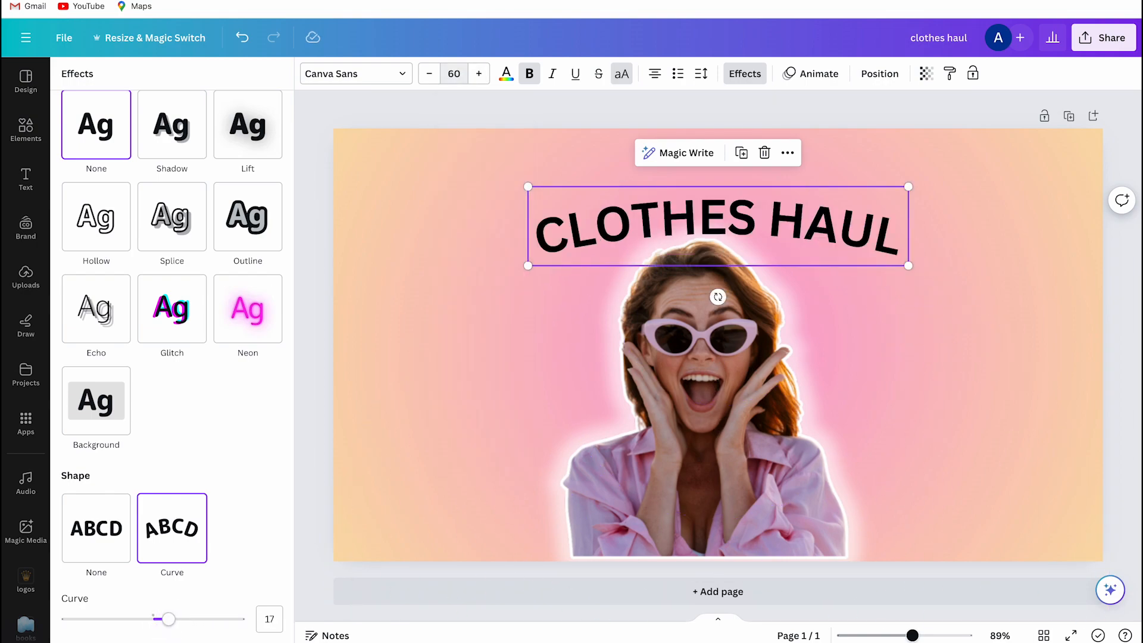
- Change the curved title's font to Yeseva One
left_click(403, 77)
scroll(149, 381, "down", 3)
scroll(148, 426, "down", 10)
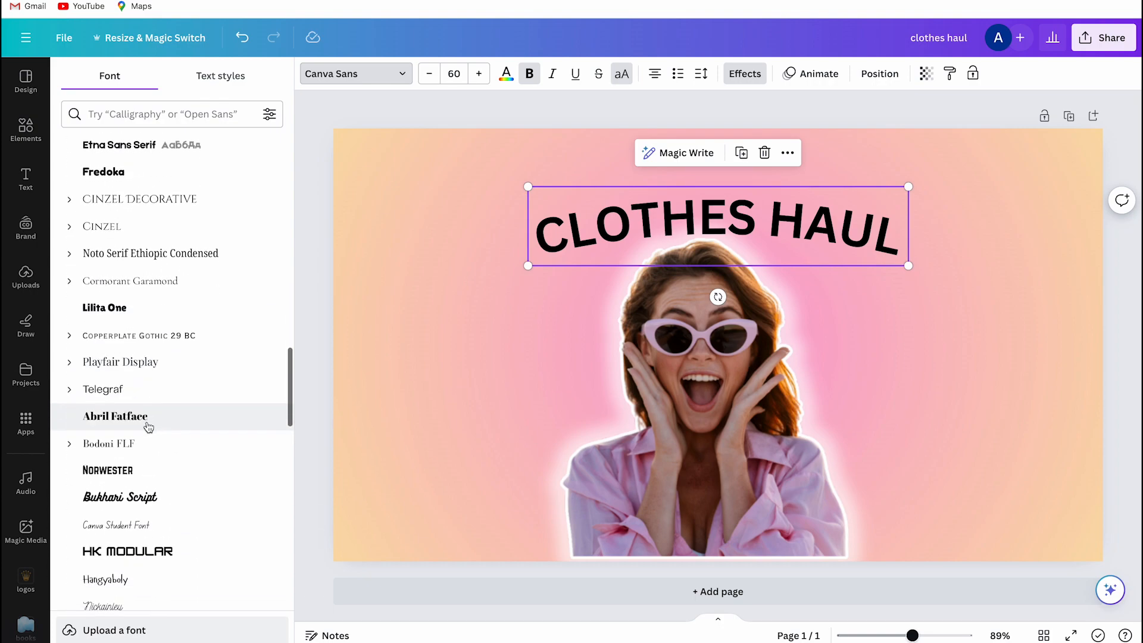
left_click(147, 383)
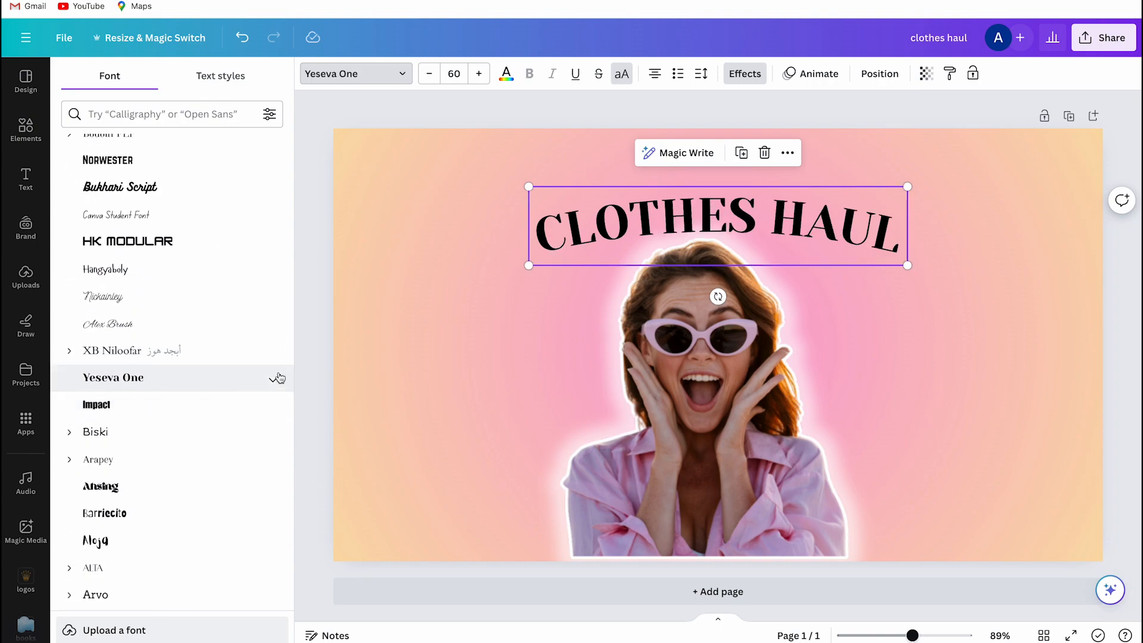
left_click(293, 322)
- Enlarge the title to font size 75.5, centre it near the page's upper edge and nudge the cutout slightly to the right
left_click_drag(407, 265, 308, 285)
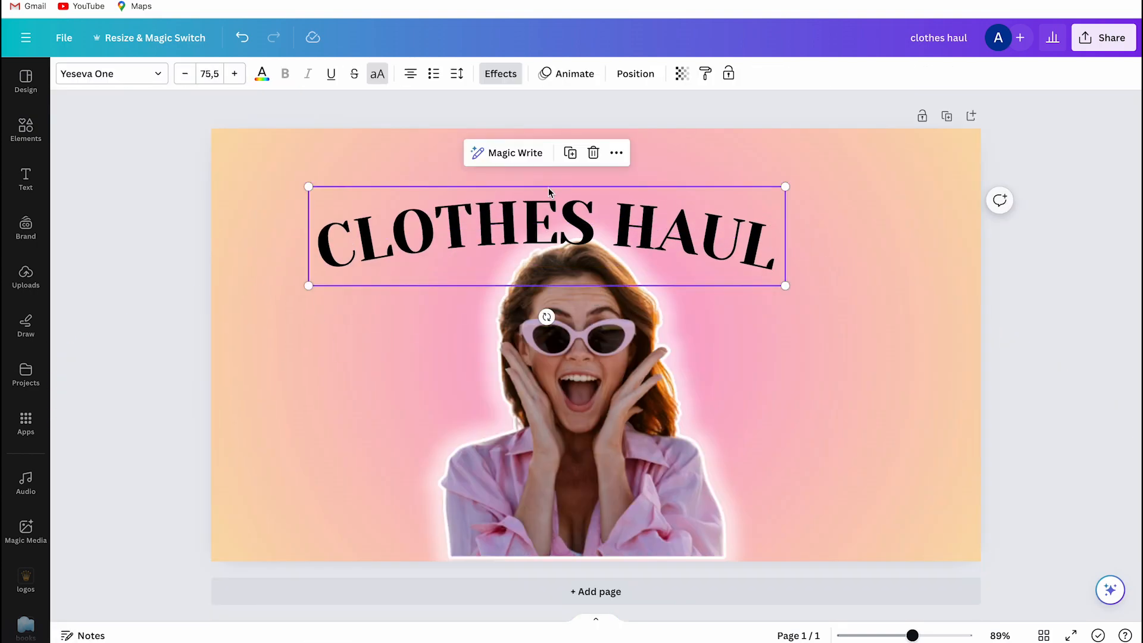
left_click_drag(549, 191, 599, 166)
left_click_drag(565, 300, 574, 302)
left_click(549, 155)
- Colour the title white and move it slightly down towards the woman's head
left_click(257, 77)
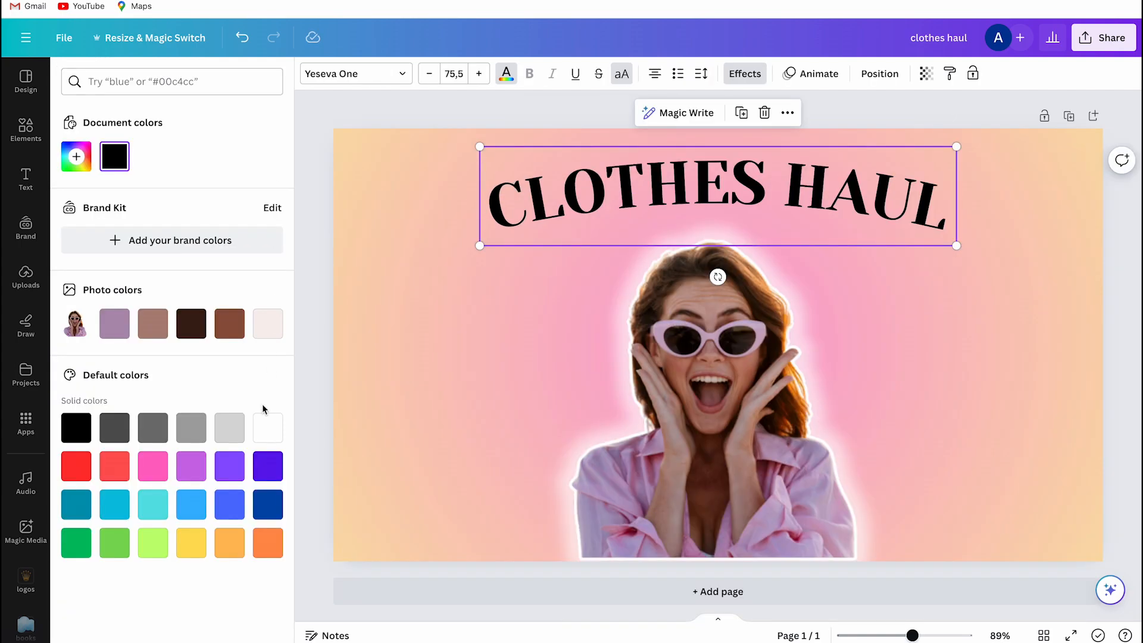
left_click(265, 429)
left_click(313, 303)
left_click(158, 296)
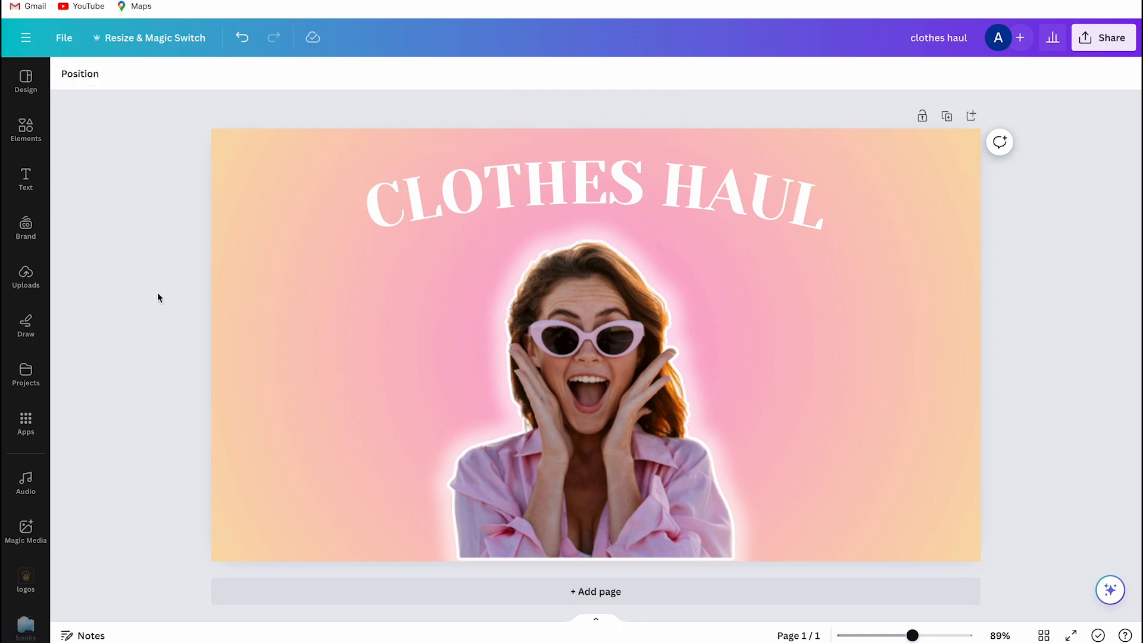
left_click_drag(479, 196, 485, 199)
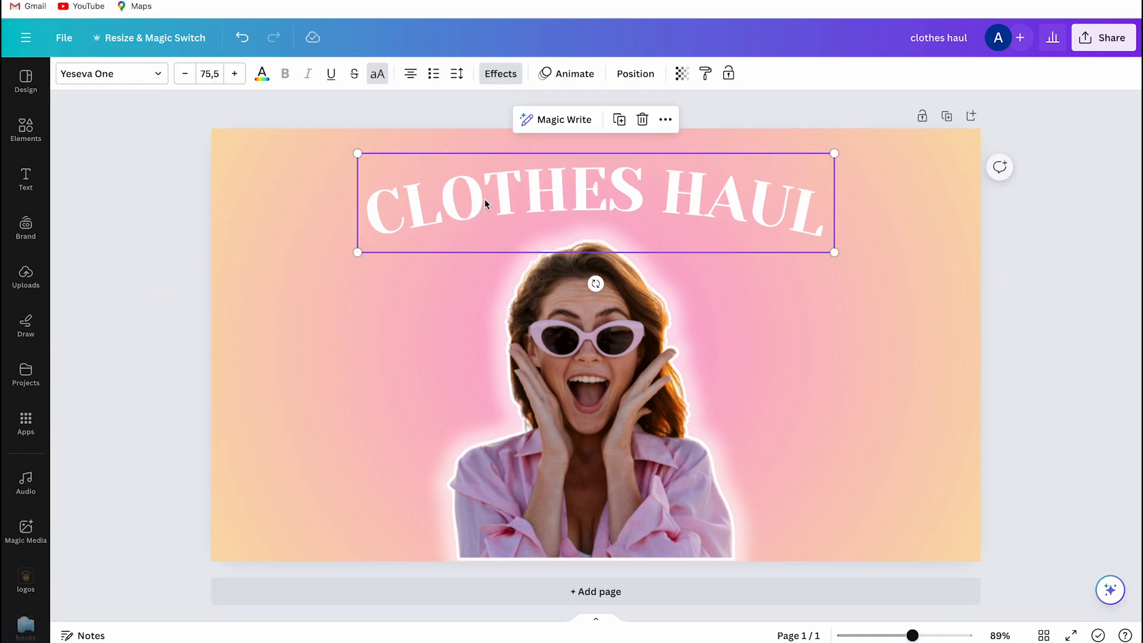
left_click(402, 333)
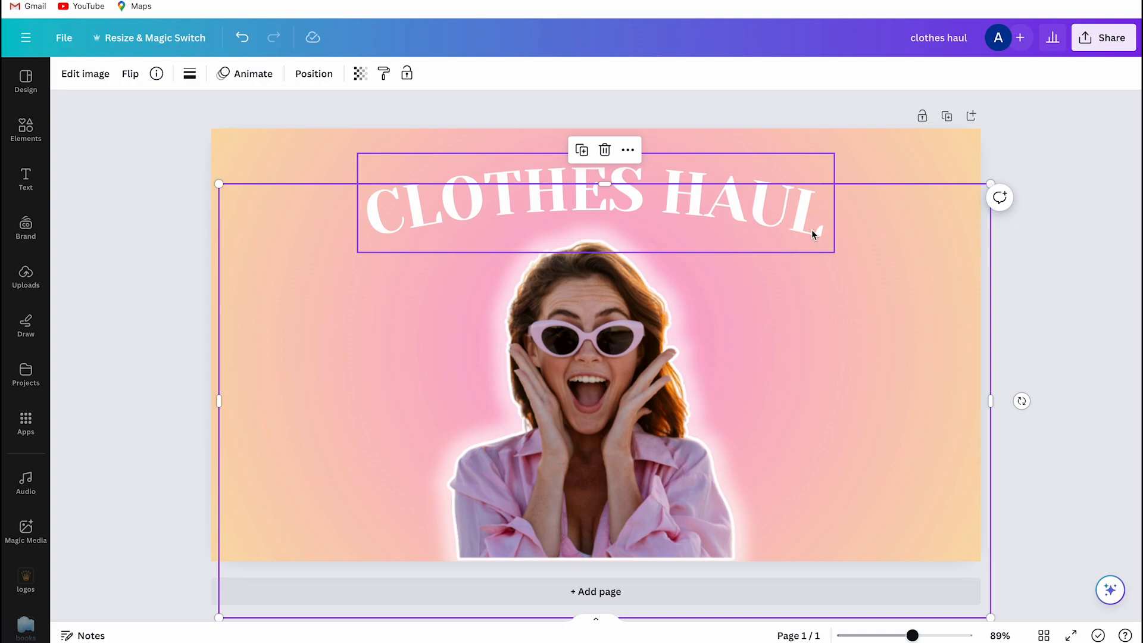
- Search Google in a new browser tab for "stars png emoji"
key("super+t")
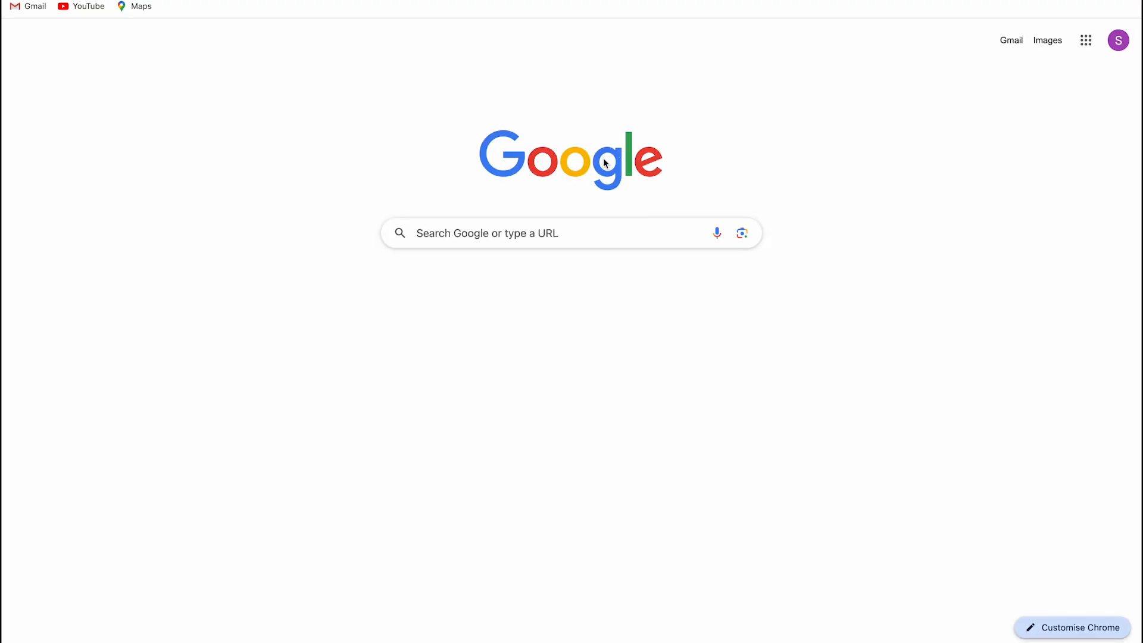
left_click(469, 238)
type("stars")
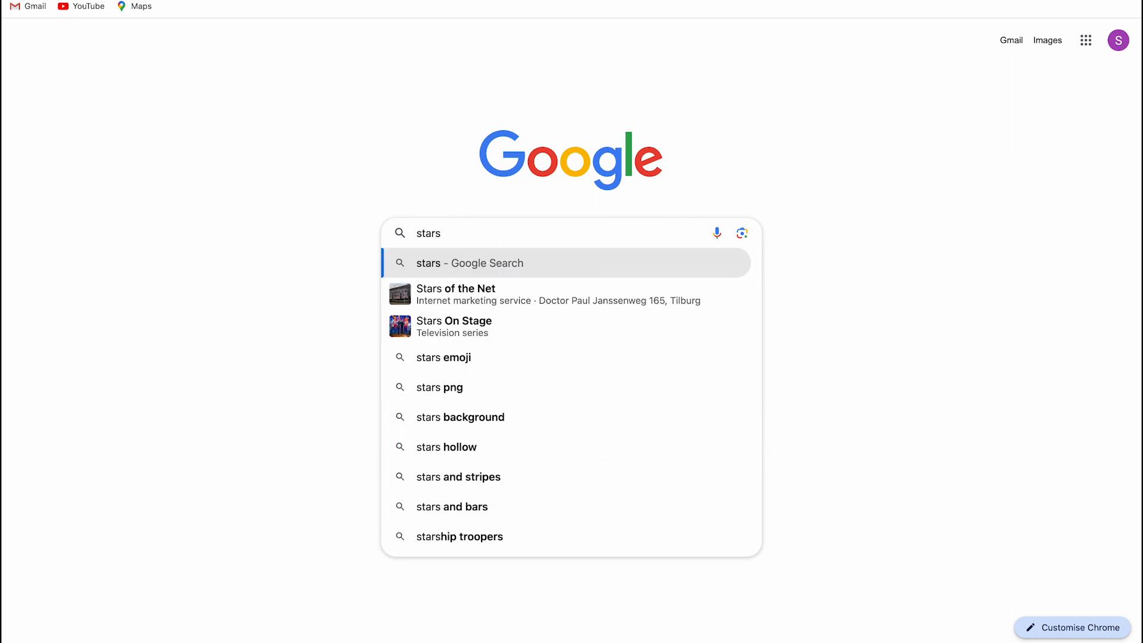
type(" p")
key("BackSpace")
key("BackSpace")
type("pn")
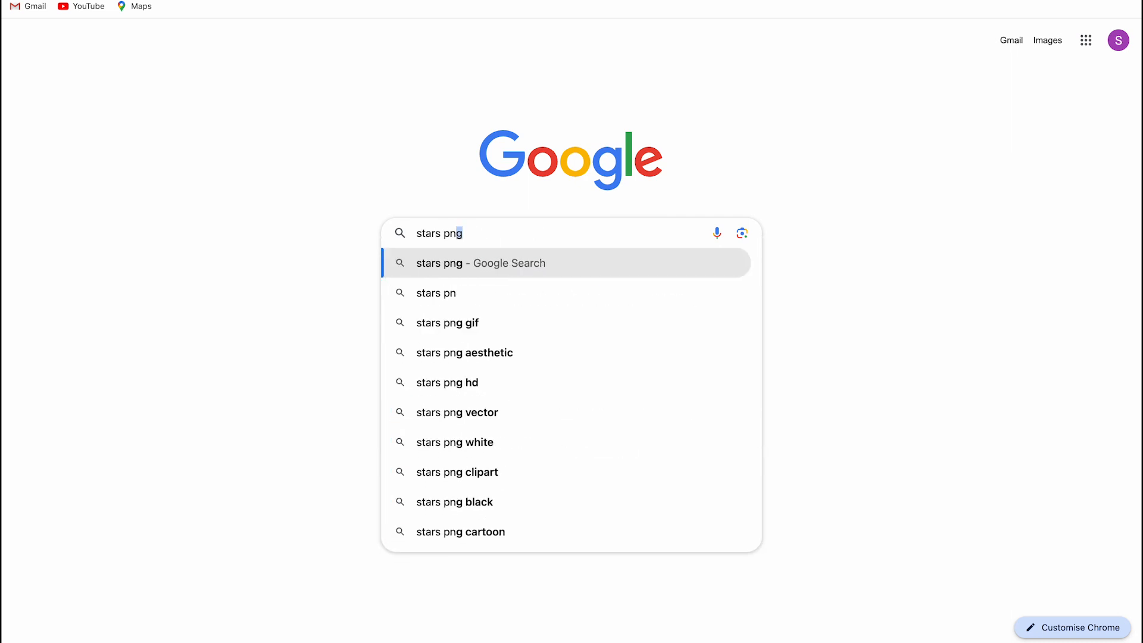
type("g emoji")
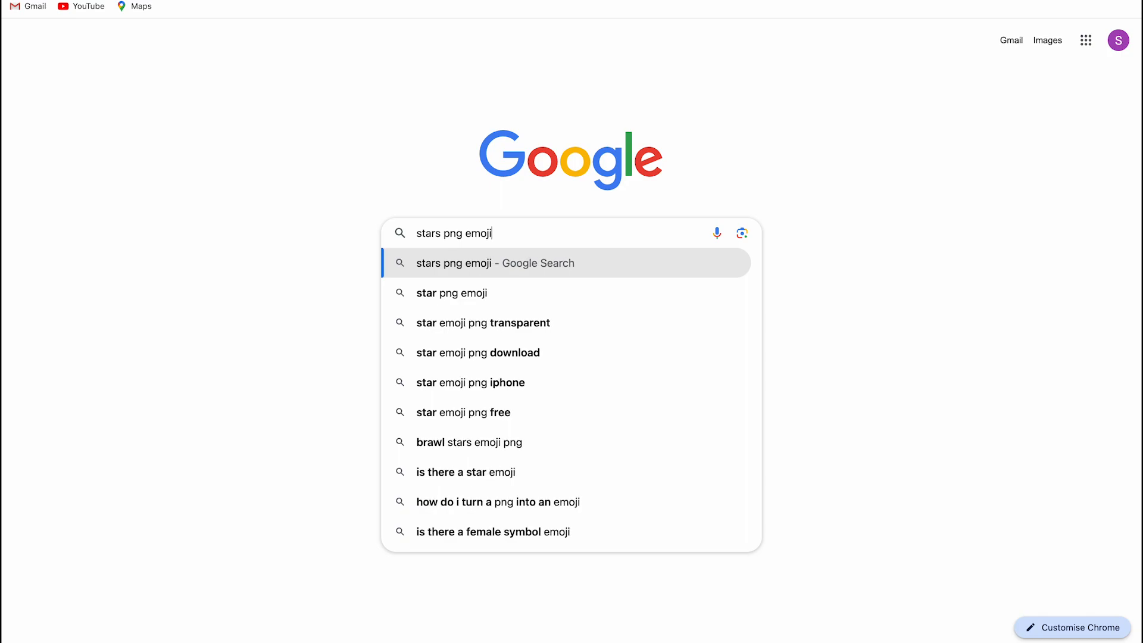
key("Return")
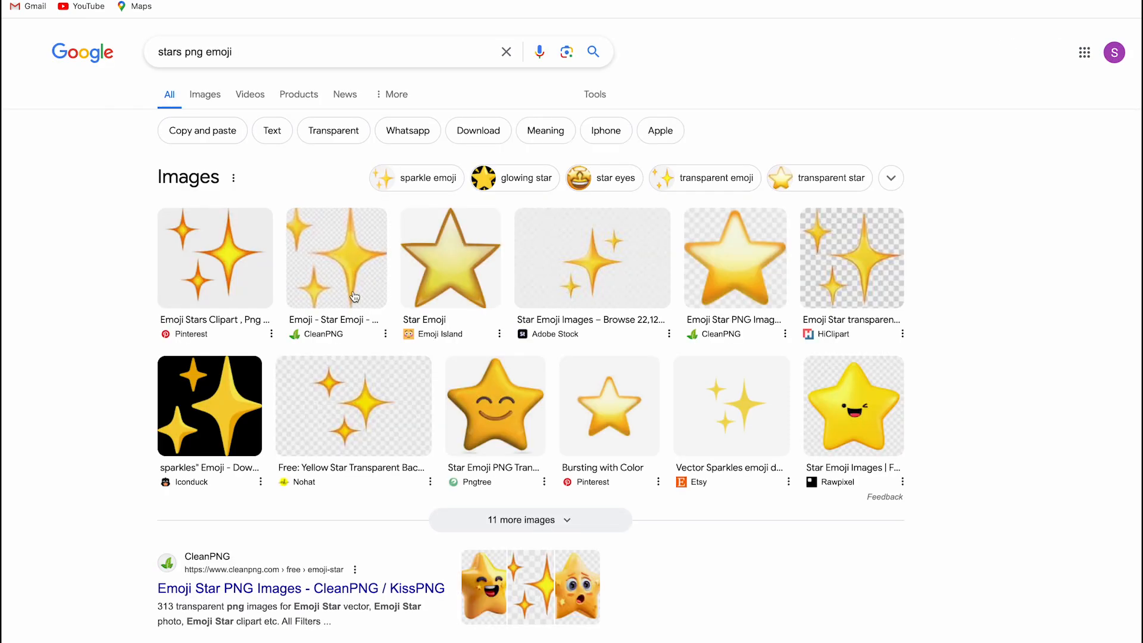
- Copy the CleanPNG three-sparkle image from the results and switch back to the Canva design
left_click(341, 266)
right_click(882, 307)
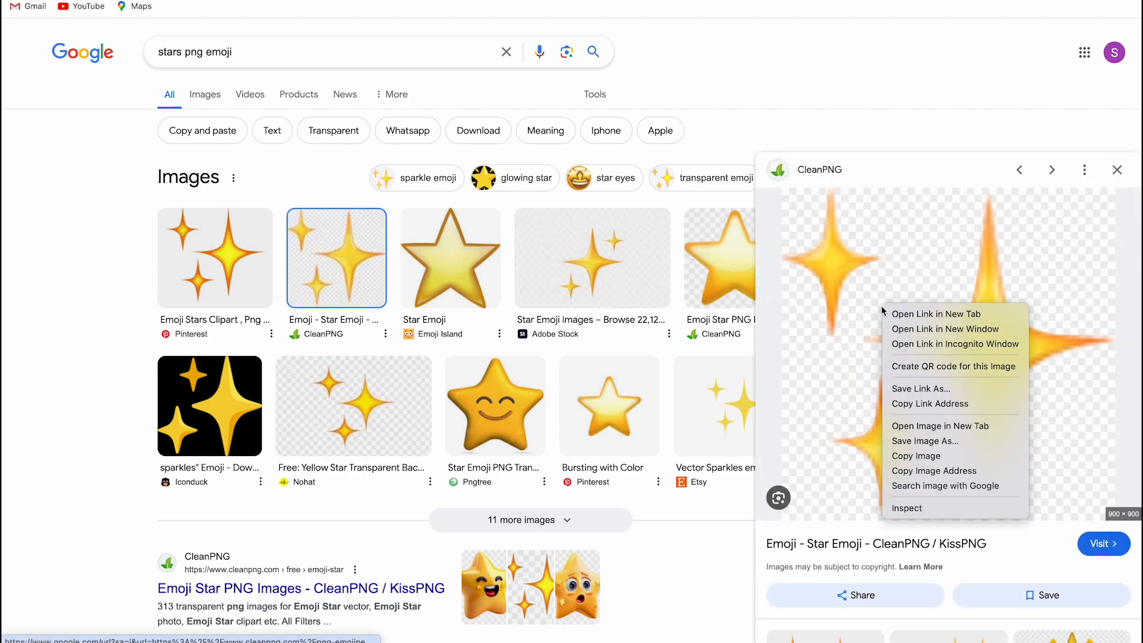
left_click(904, 456)
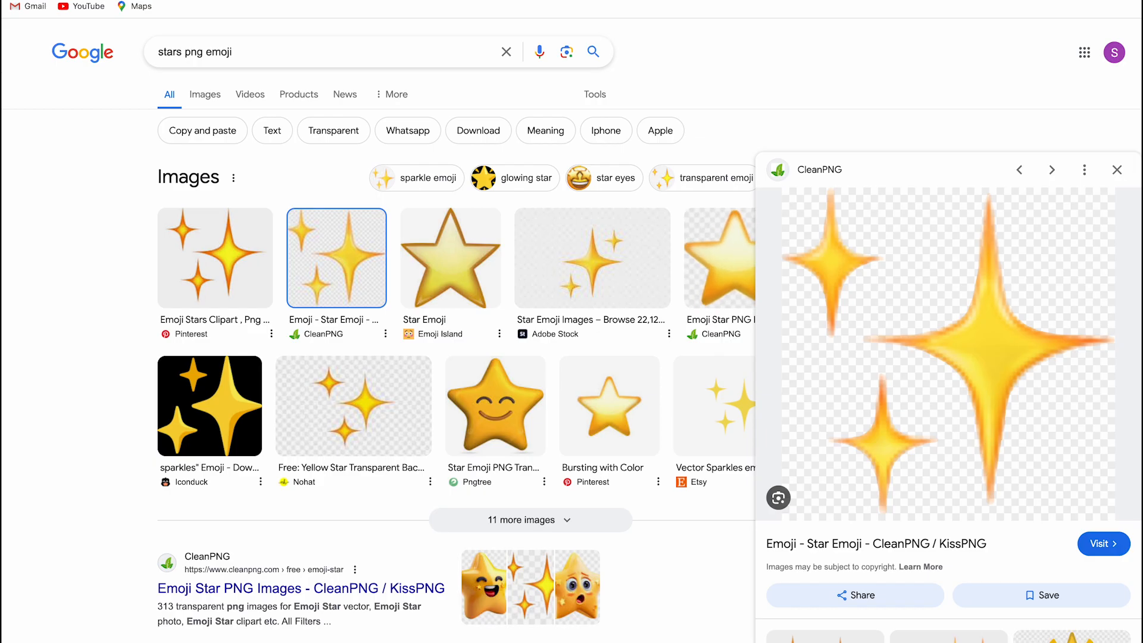
key("ctrl+Tab")
left_click(796, 315)
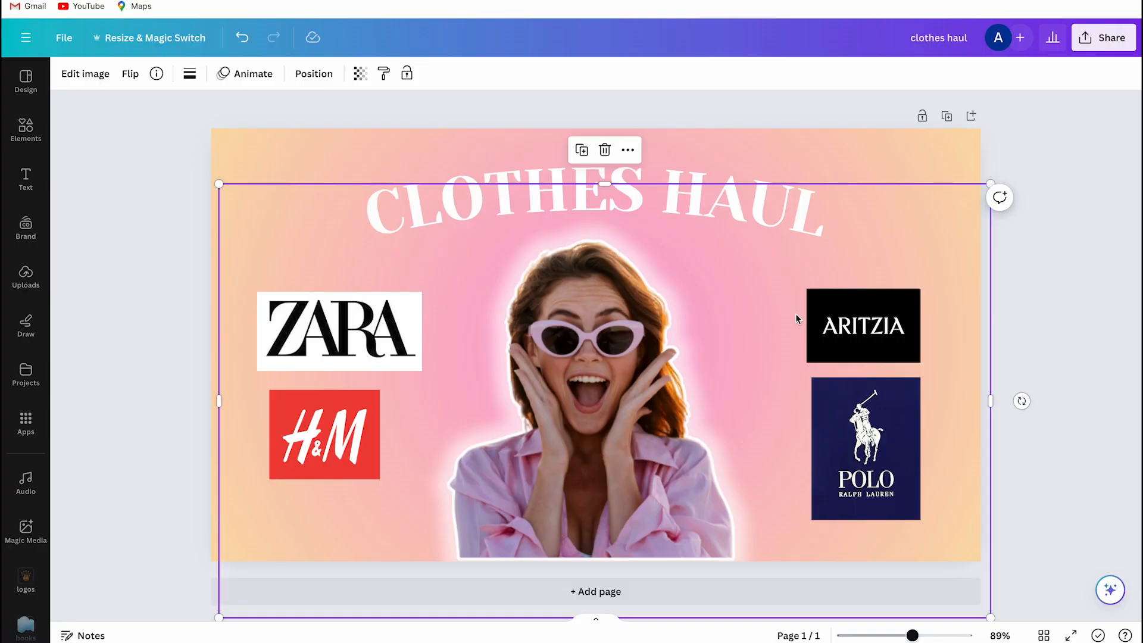
- Place the sparkle images beside both ends of the title, rotating the one after "HAUL" to follow the curve
left_click_drag(861, 217, 870, 238)
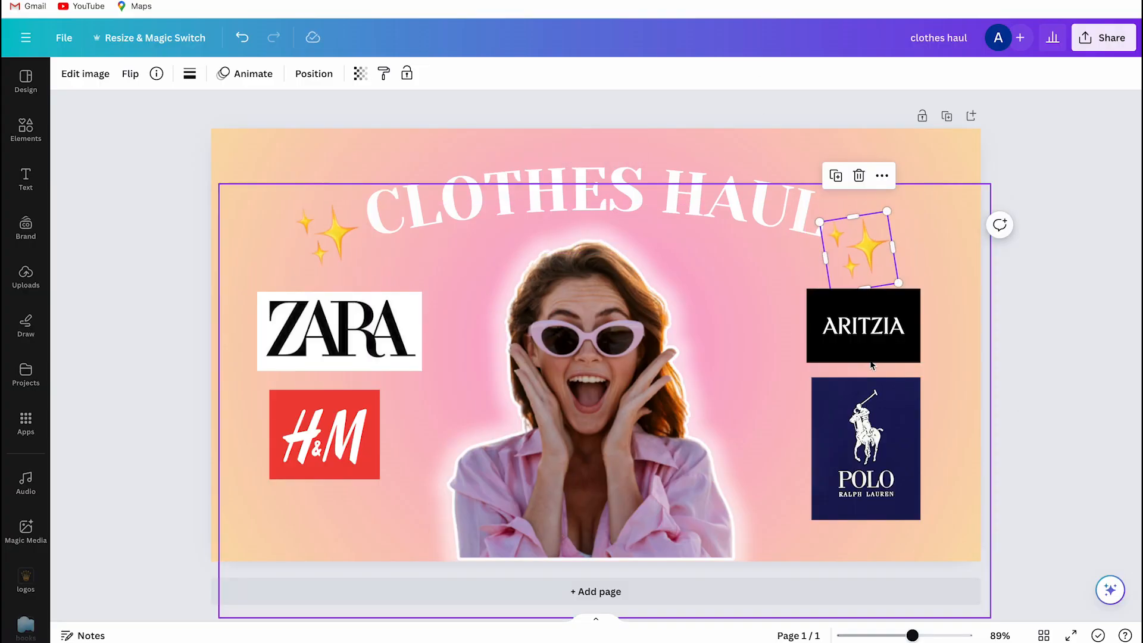
left_click_drag(870, 320, 842, 317)
left_click_drag(865, 250, 864, 242)
left_click(908, 378)
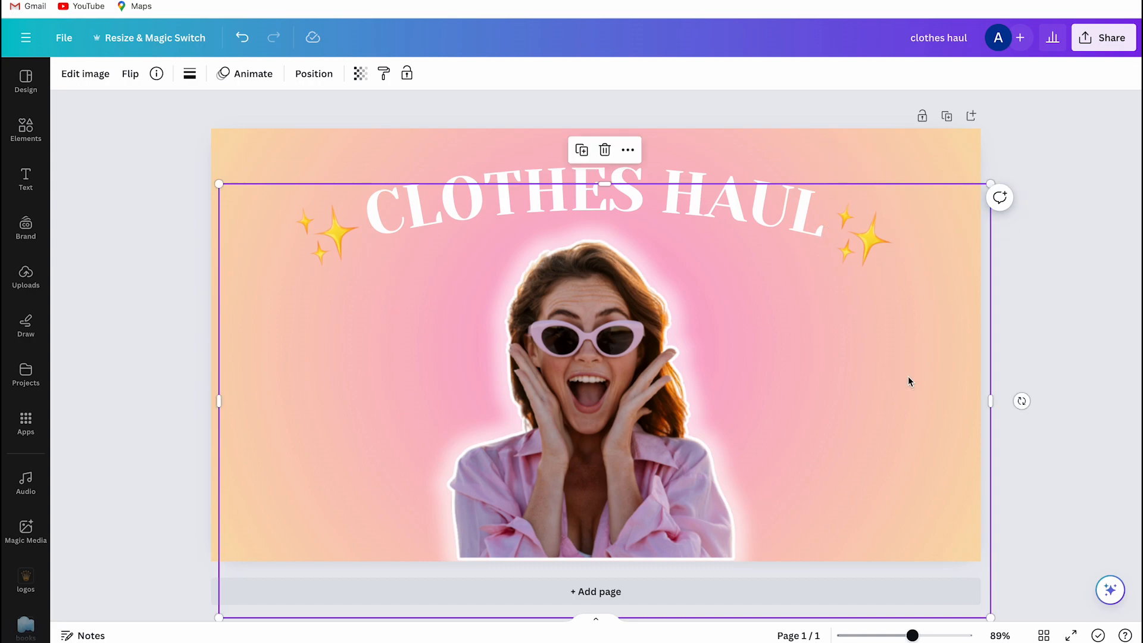
- Change the centre colour of the background gradient to light purple #B69EFA
left_click(952, 161)
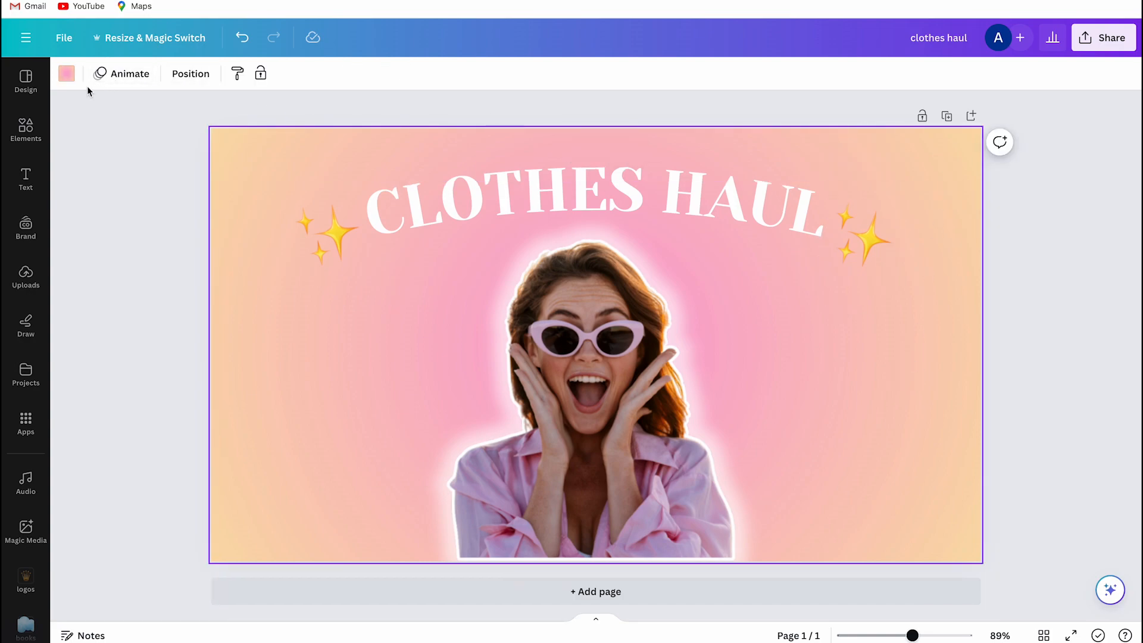
left_click(66, 74)
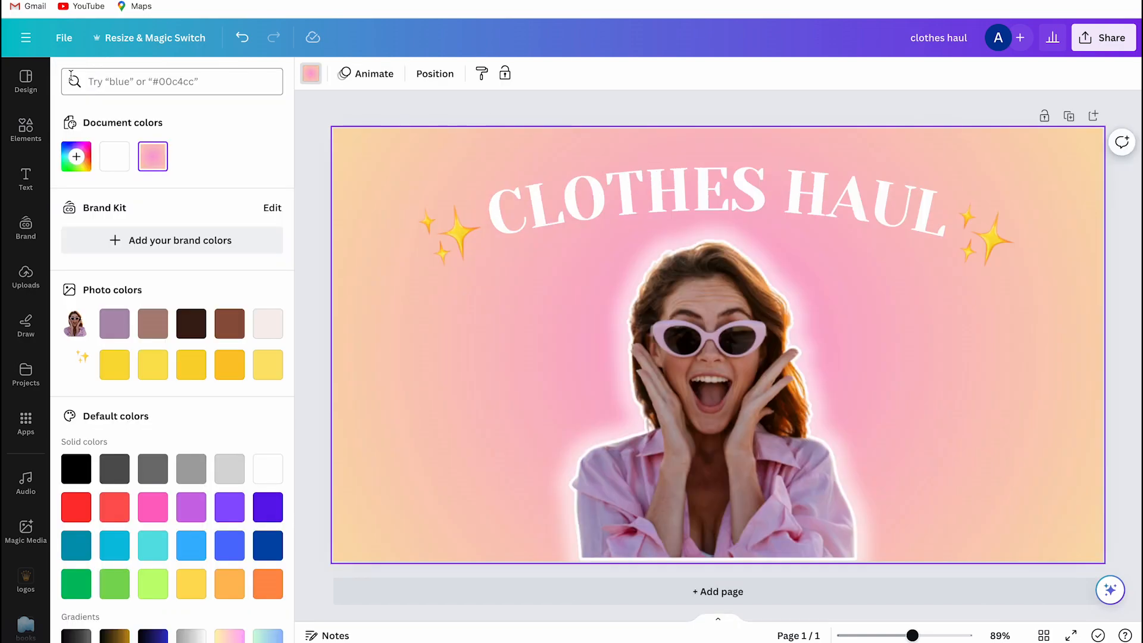
left_click(153, 157)
left_click(85, 258)
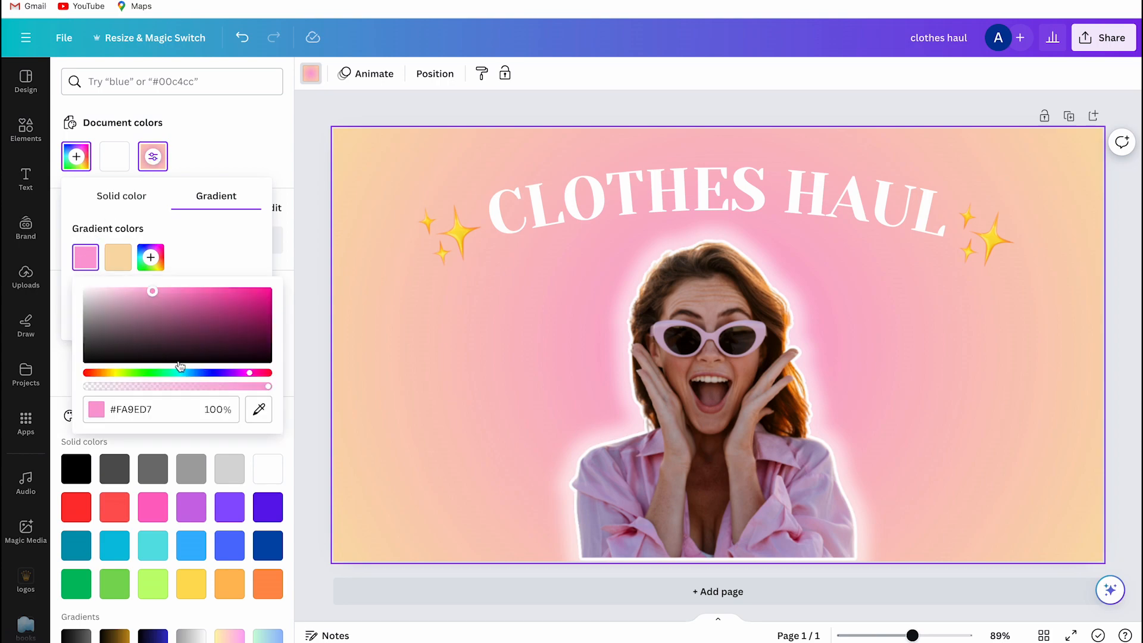
left_click(216, 374)
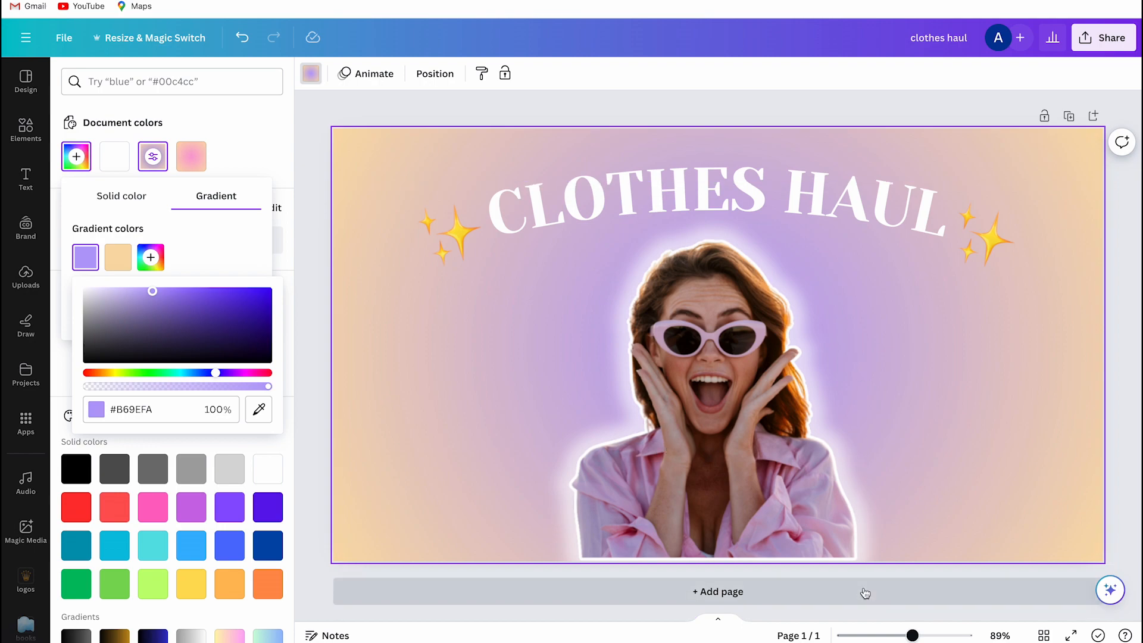
- Change the outer colour of the background gradient to pink #FAABE6
left_click(119, 260)
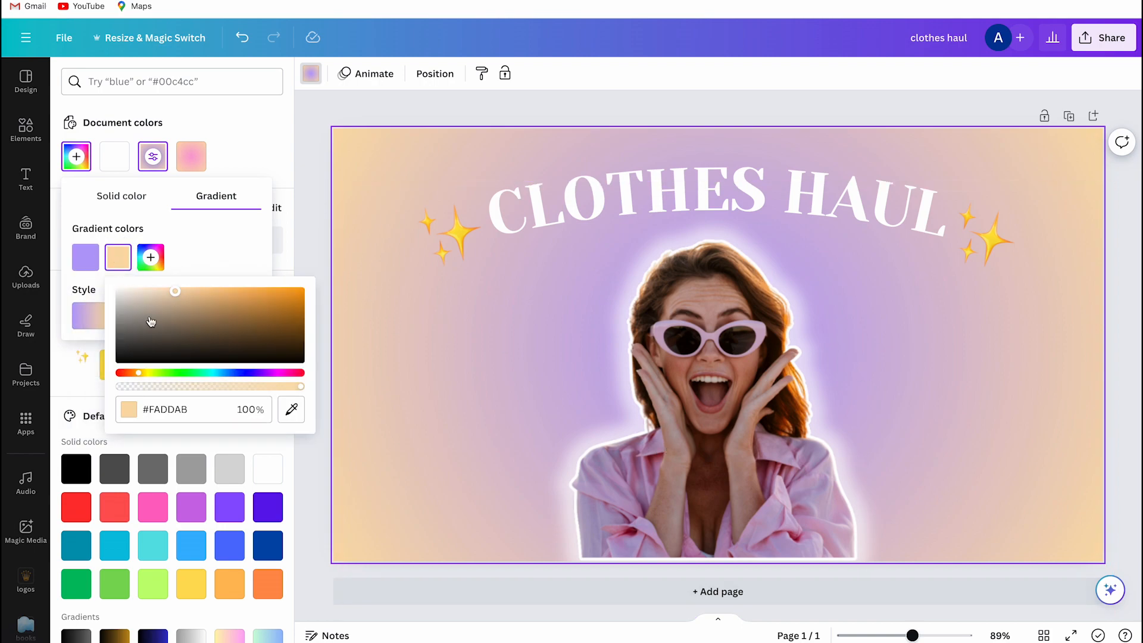
left_click(278, 374)
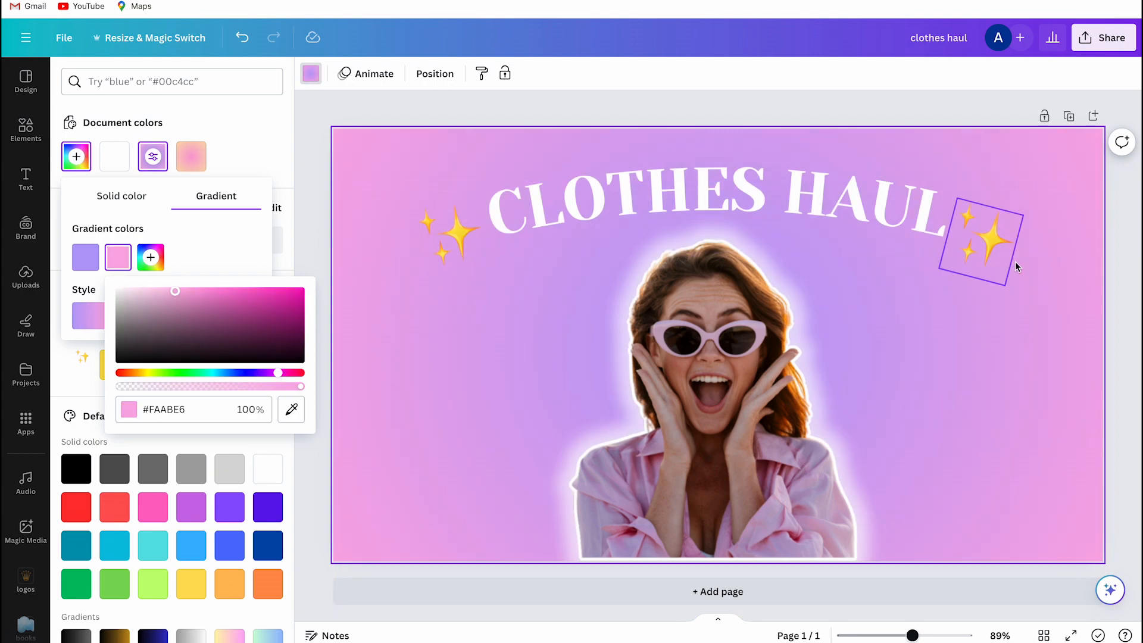
left_click(1117, 265)
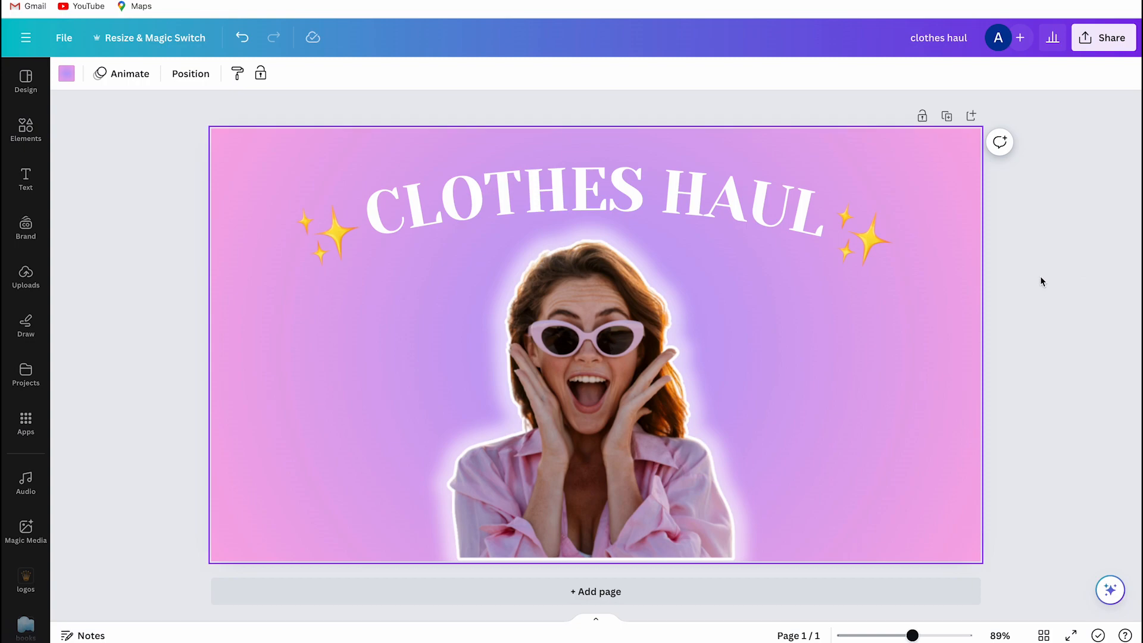